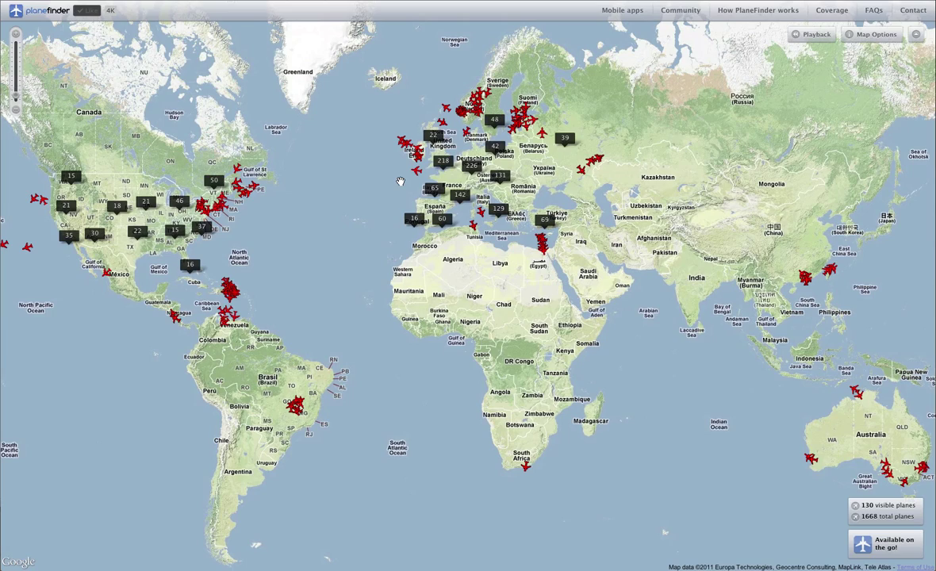
Zoom into Europe, pan west across the Atlantic, then zoom onto the US Pacific coast near Los Angeles.
double_click(400, 182)
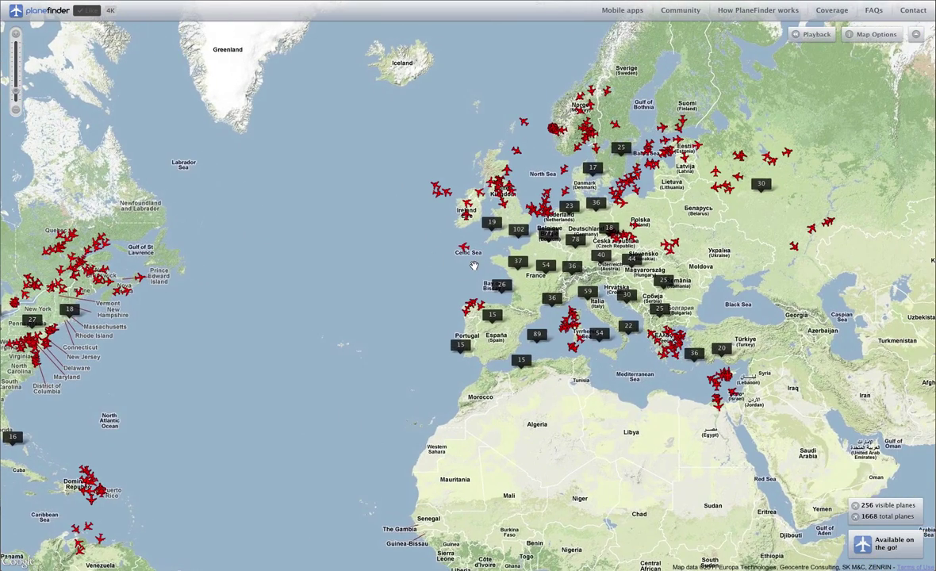
double_click(472, 266)
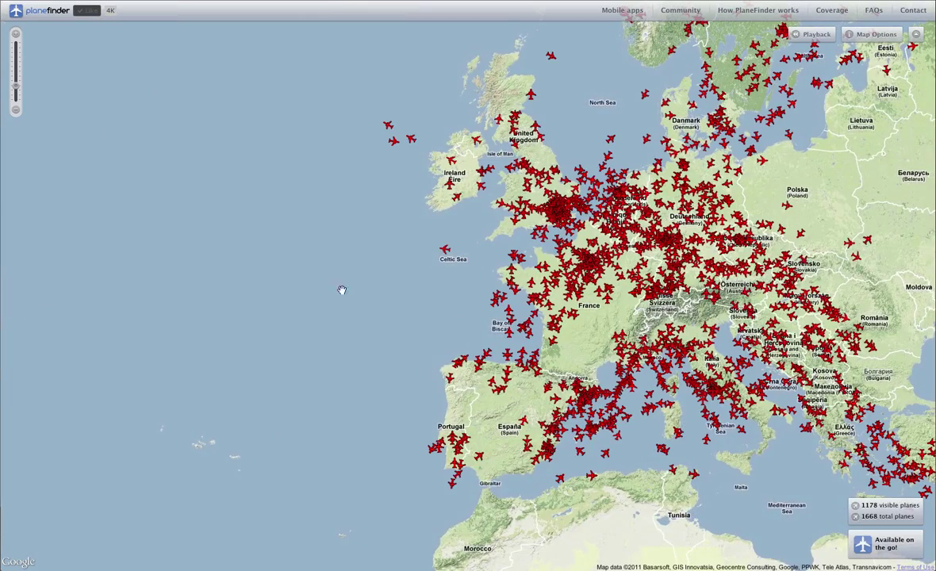
left_click_drag(221, 293, 431, 250)
mouse_move(135, 285)
left_mouse_down()
mouse_move(313, 295)
mouse_move(369, 340)
mouse_move(714, 312)
left_mouse_up()
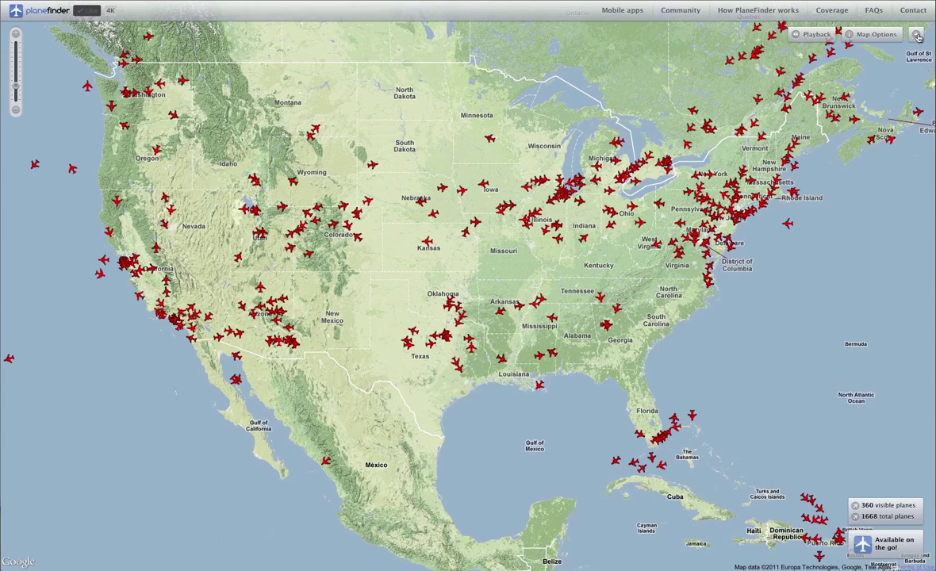
double_click(196, 353)
scroll(440, 262, "up", 2)
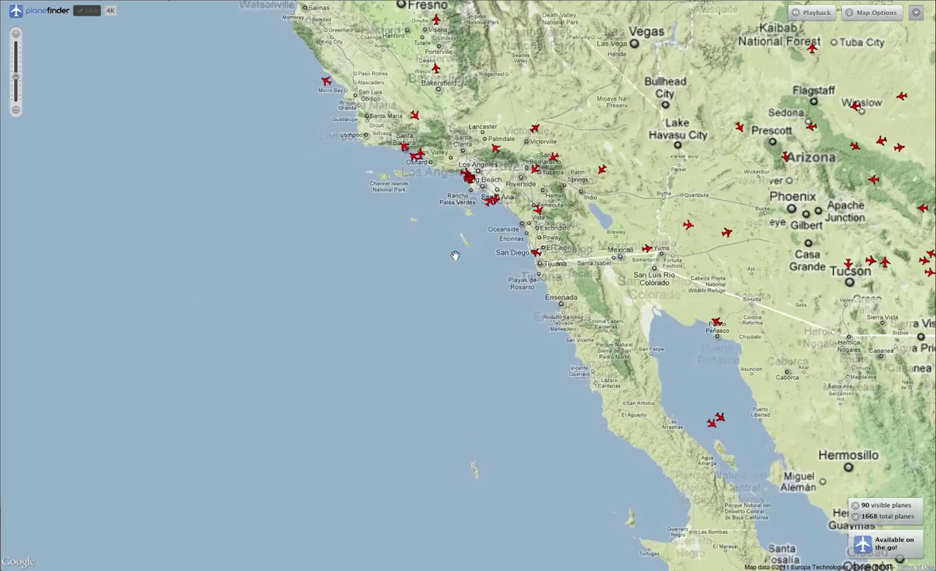
scroll(410, 314, "down", 1)
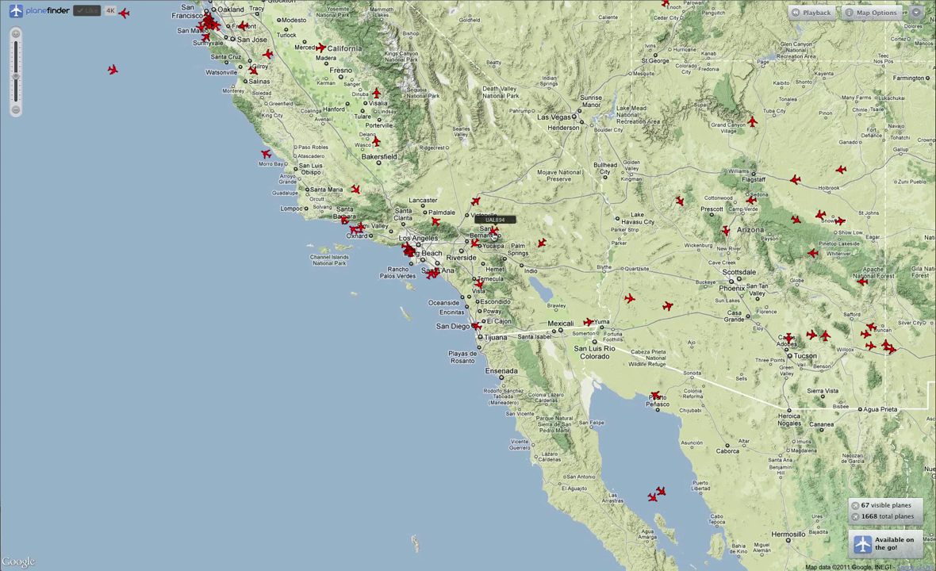
Jump the map to the location 'london' using the Map Options search.
left_click(875, 13)
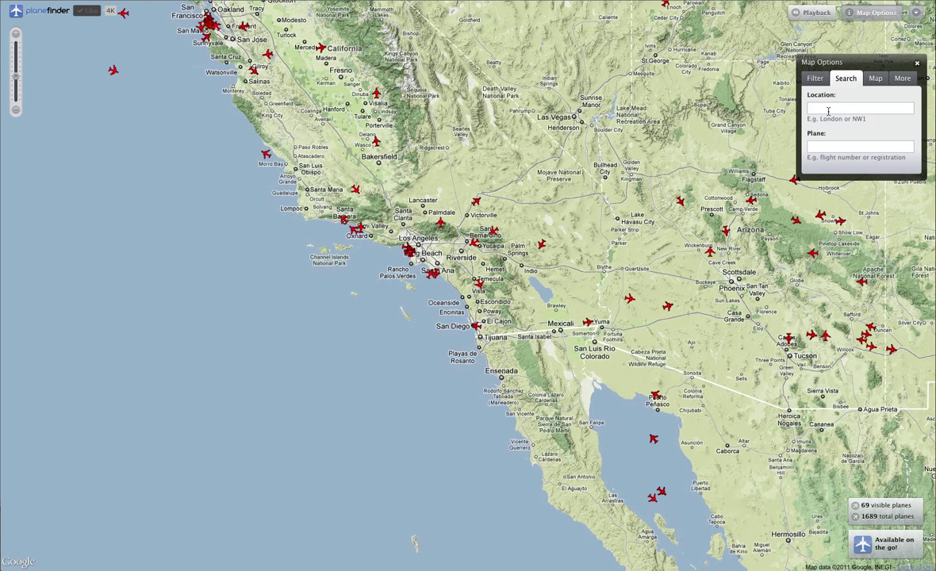
type("london")
key("Return")
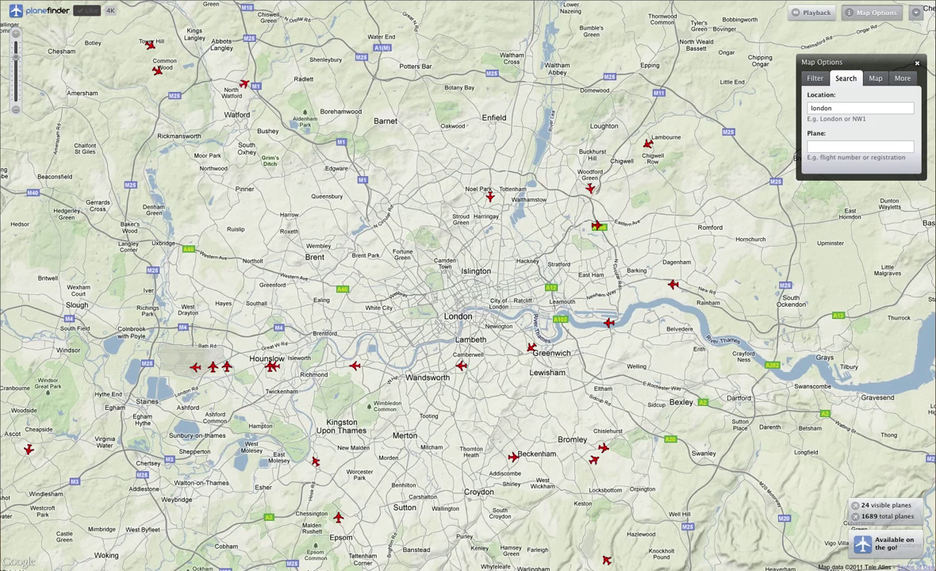
Zoom out two levels and shift the view south toward England's south coast.
left_click(16, 110)
left_click(16, 114)
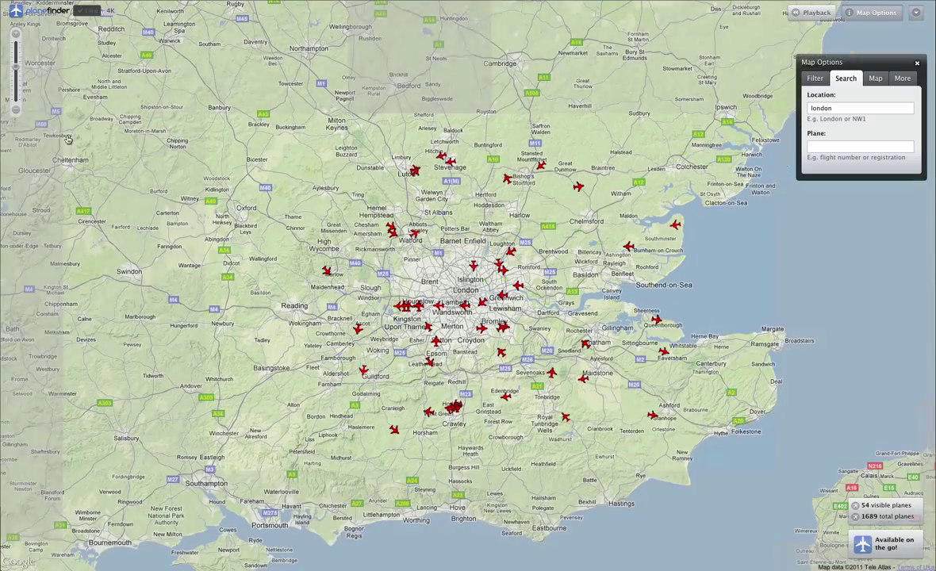
left_click_drag(403, 418, 372, 314)
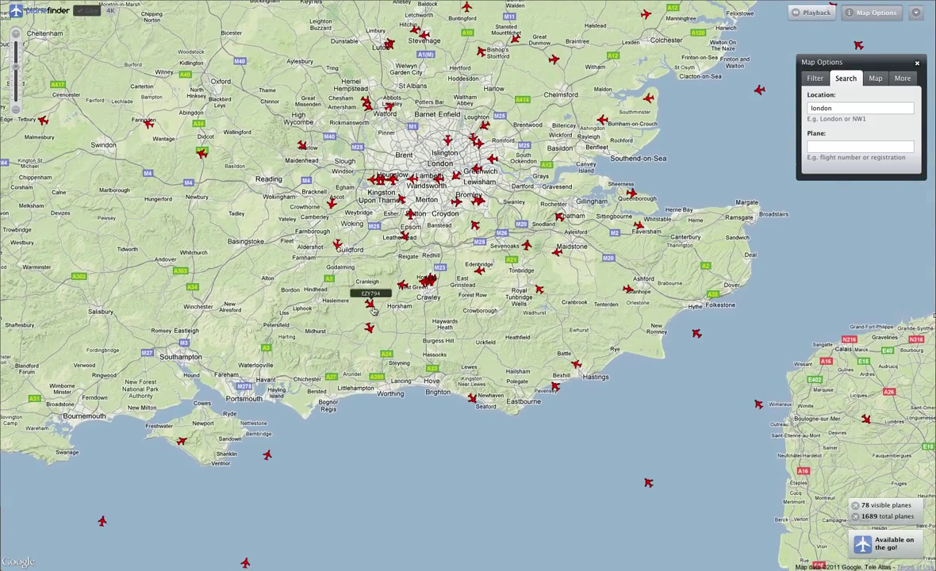
left_click(367, 305)
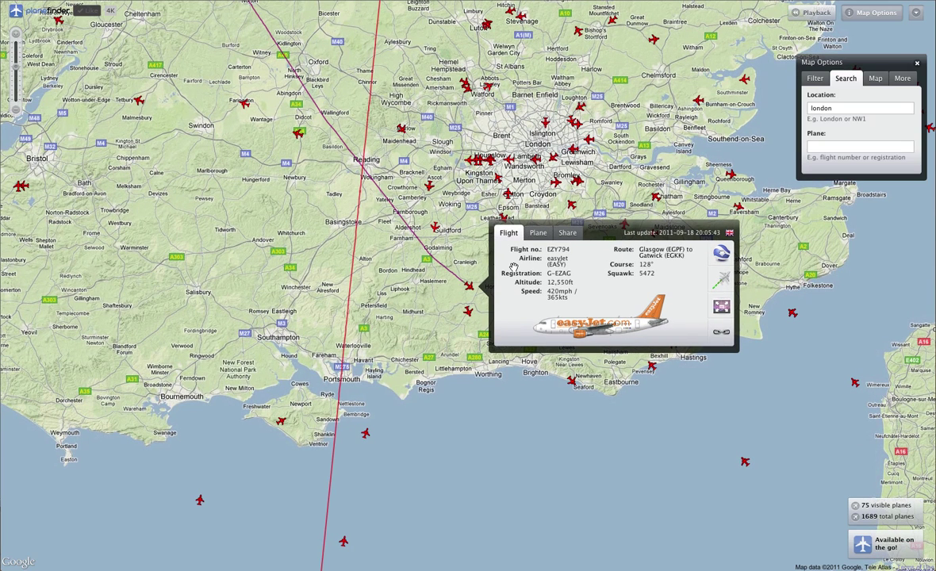
left_click(538, 233)
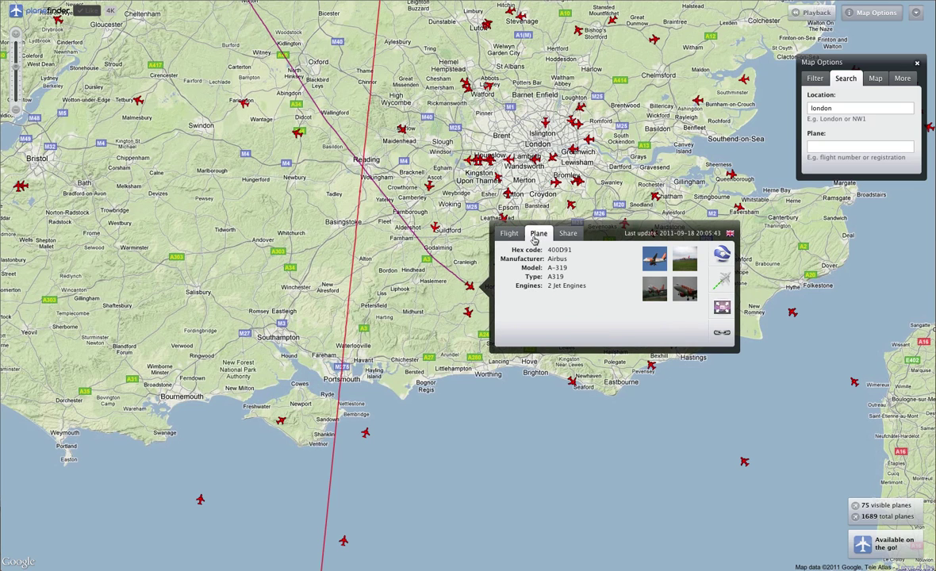
left_click(652, 263)
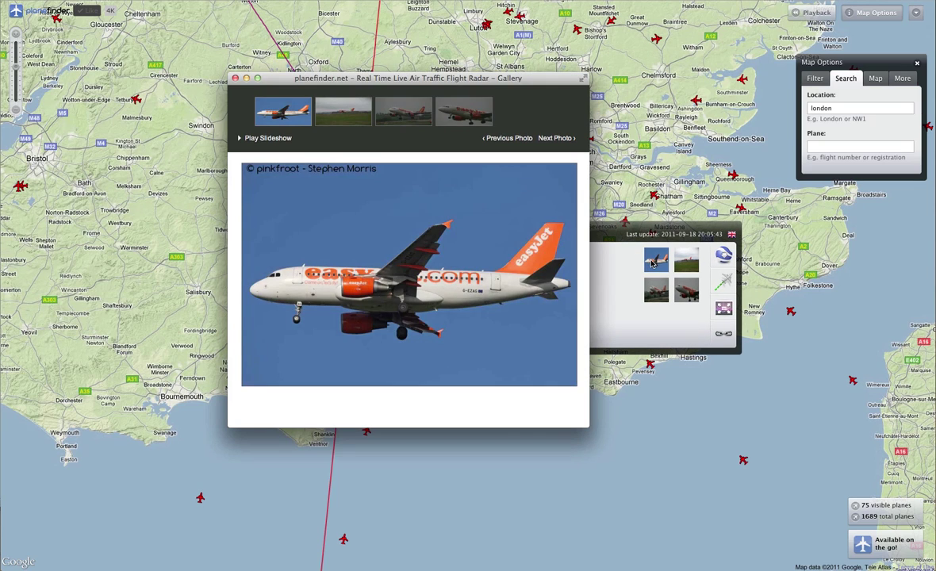
left_click(480, 267)
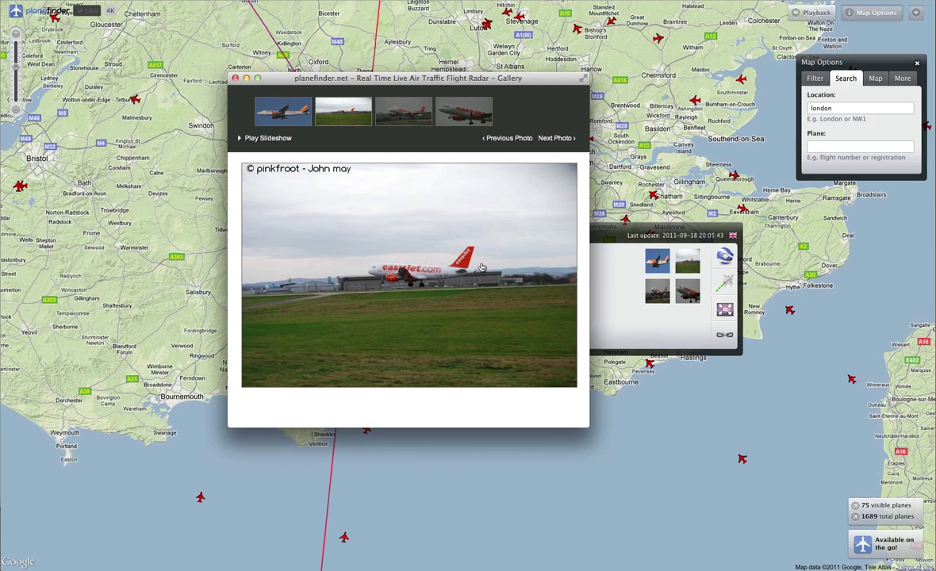
left_click(481, 267)
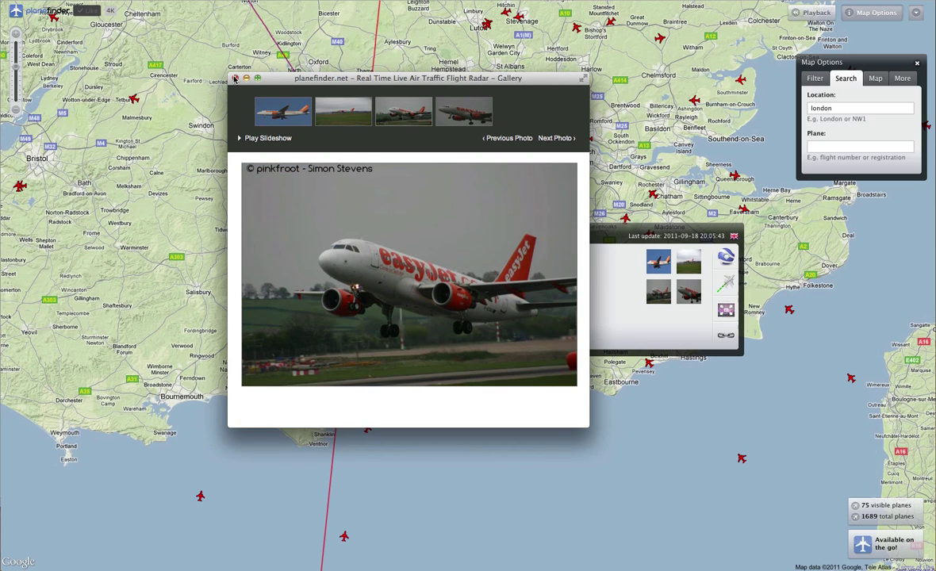
left_click(235, 79)
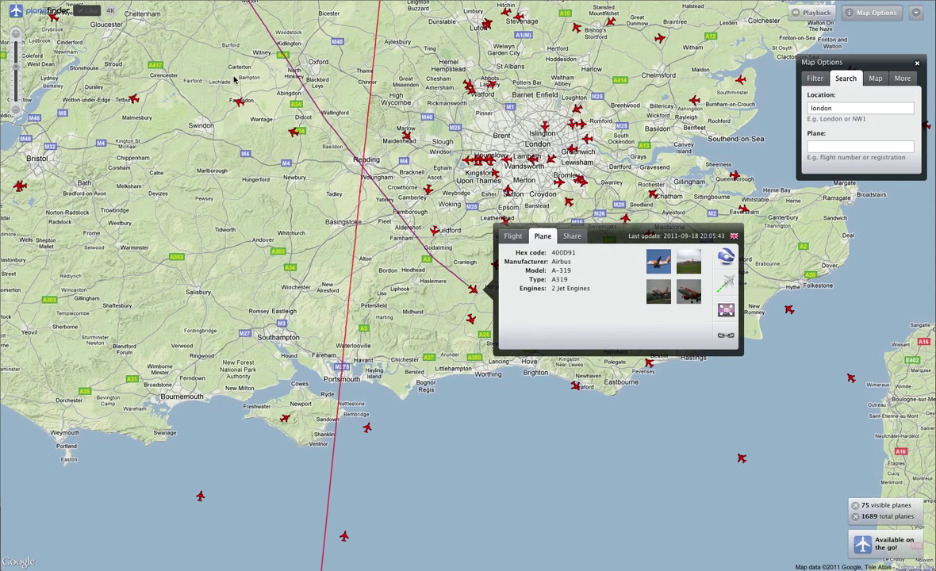
left_click(571, 236)
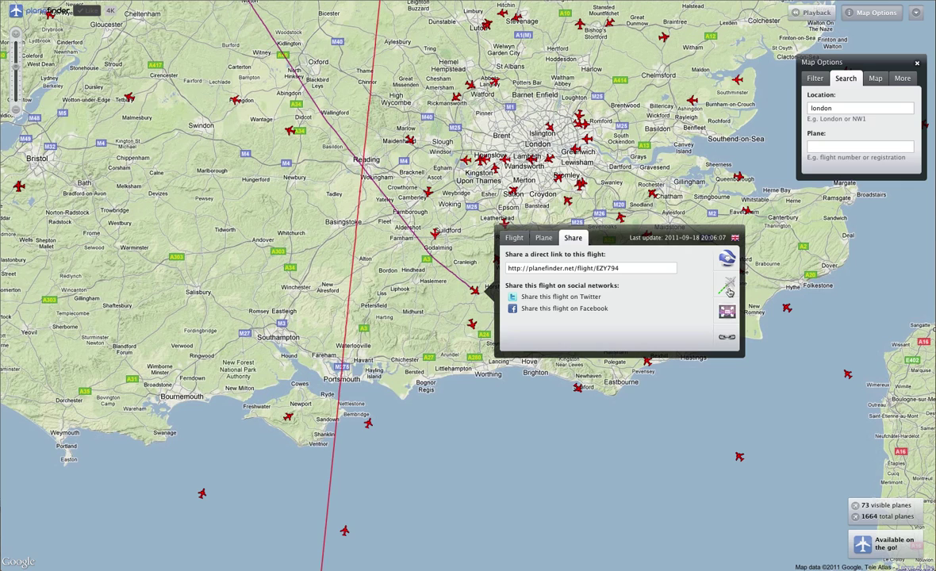
left_click(516, 239)
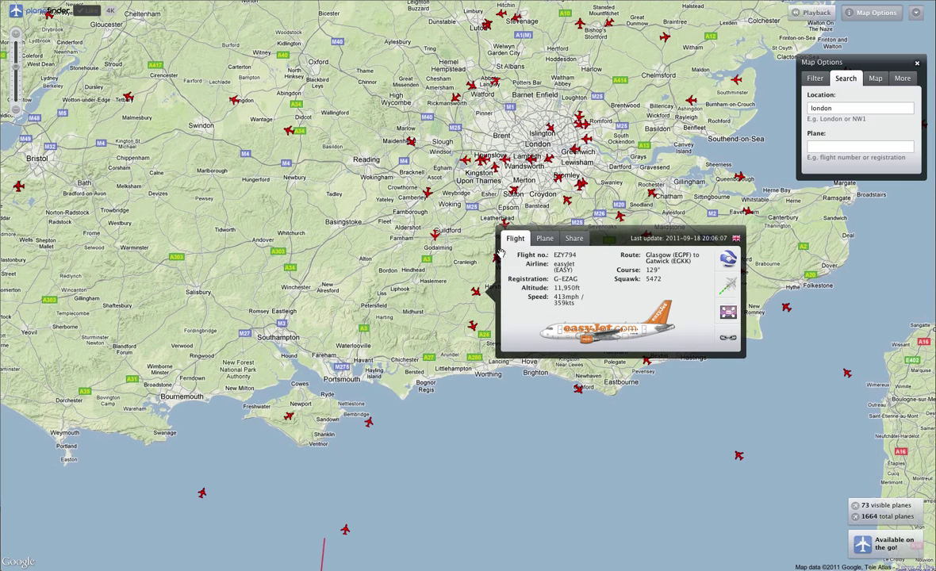
left_click(458, 262)
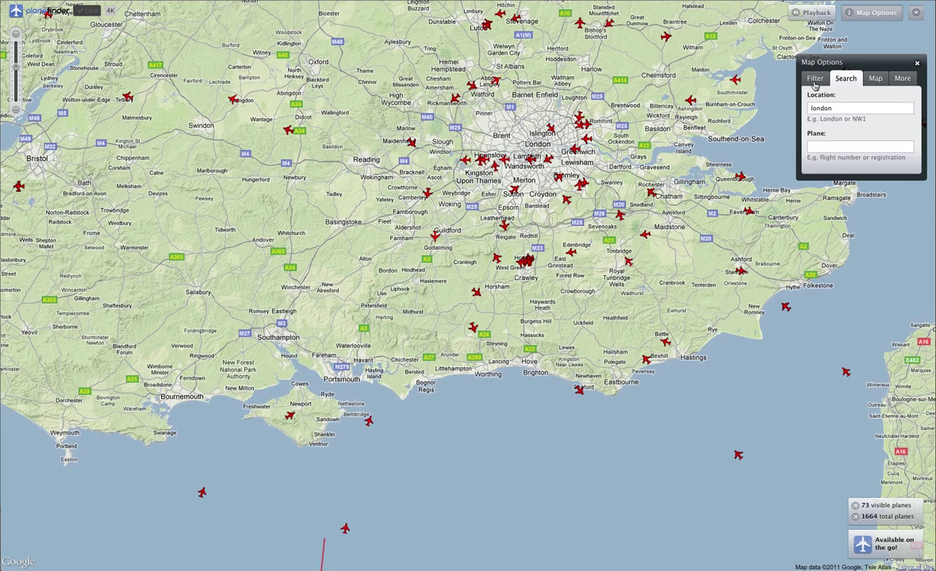
Search planes for 'baw', select BAW822, zoom out to Europe, and close its popup.
left_click(821, 146)
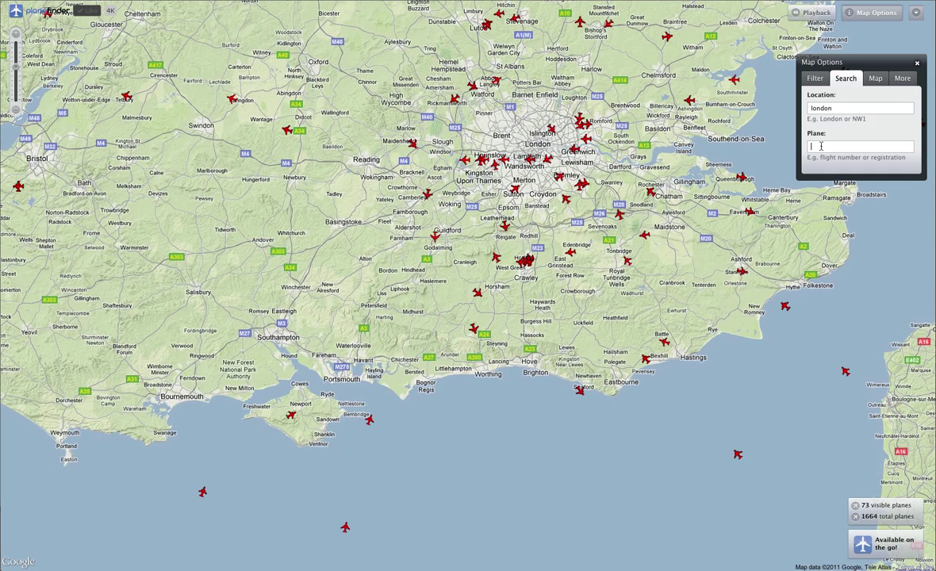
type("baw")
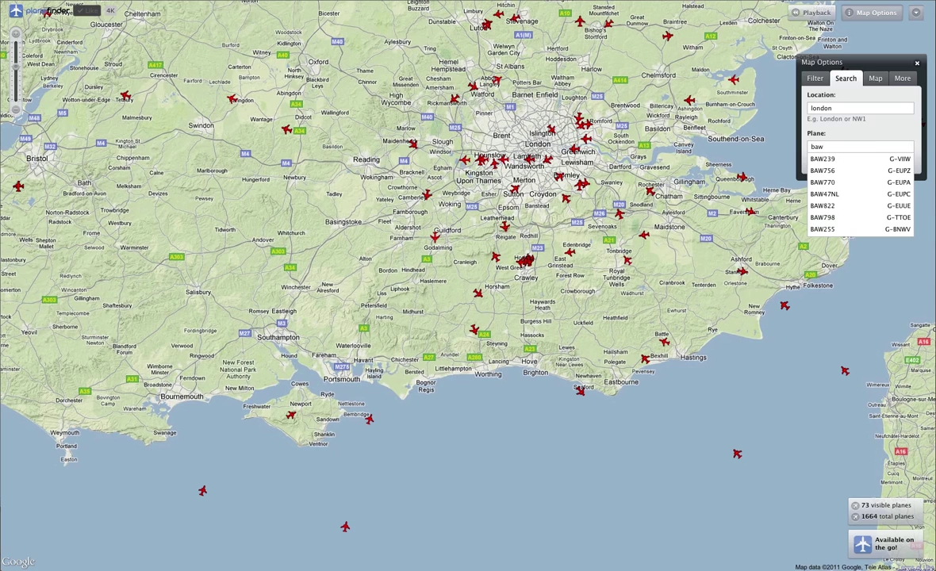
left_click(831, 207)
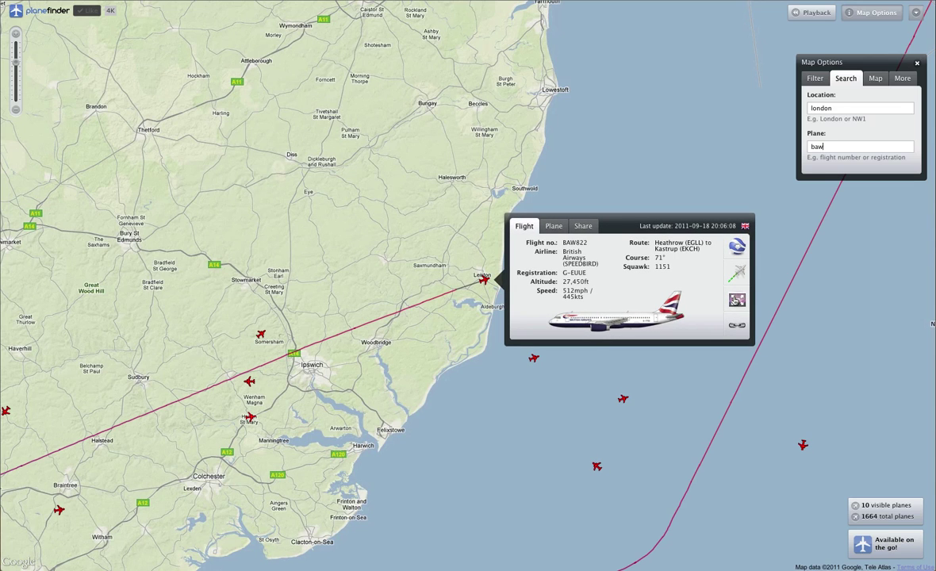
scroll(736, 300, "down", 4)
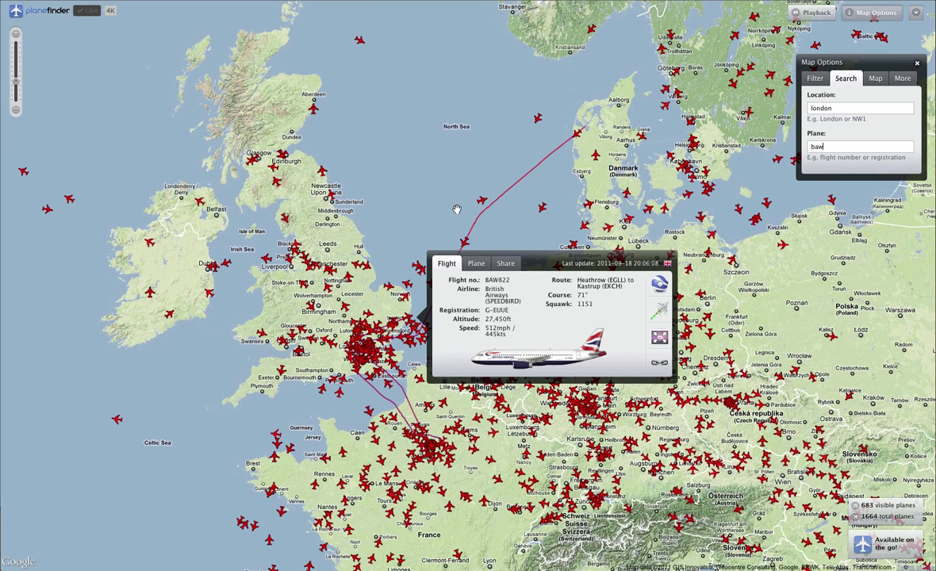
left_click(499, 213)
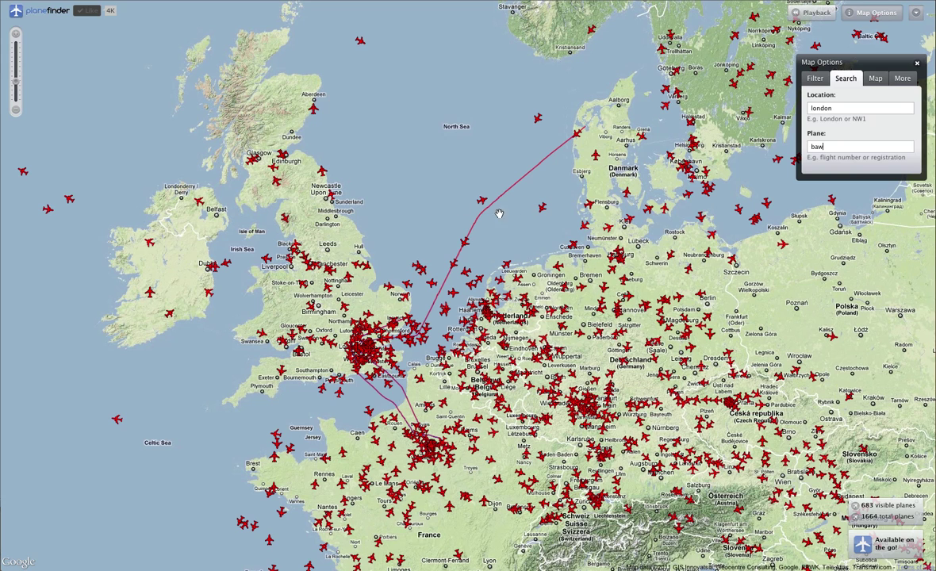
Try altitude limits 8,845–34,898ft and minimum speed 191knts in the filter, then reset them.
left_click(816, 79)
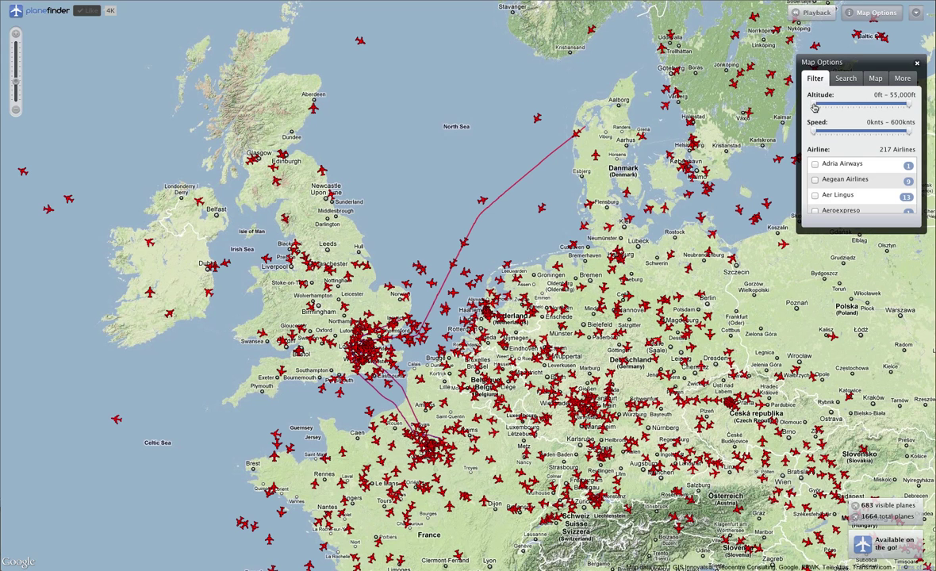
left_click_drag(813, 105, 830, 108)
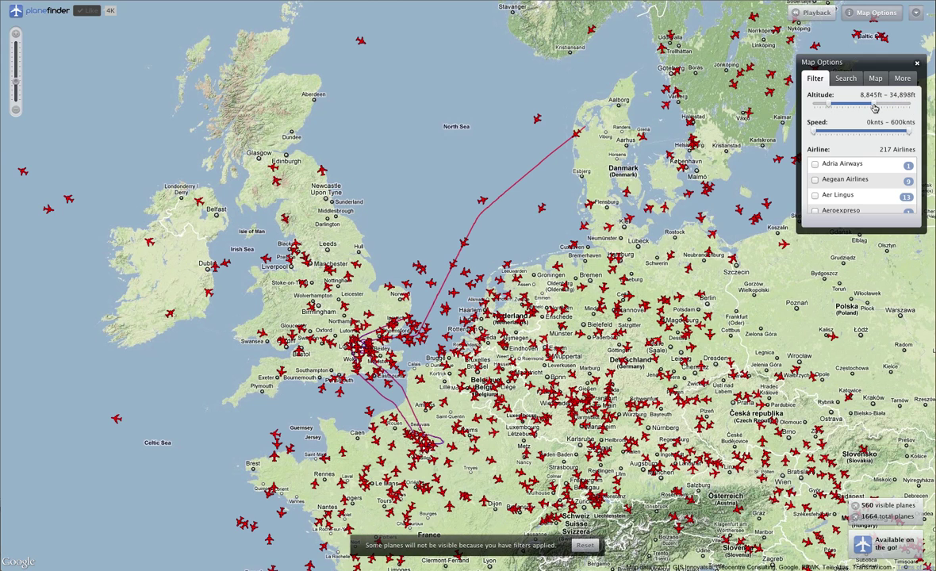
left_click_drag(909, 104, 872, 105)
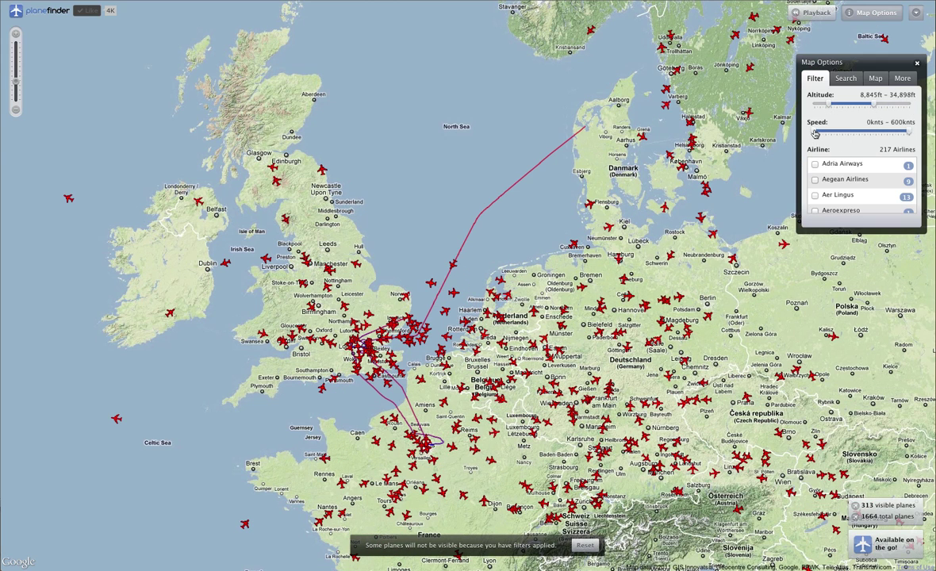
left_click_drag(814, 133, 844, 133)
left_click_drag(908, 135, 863, 135)
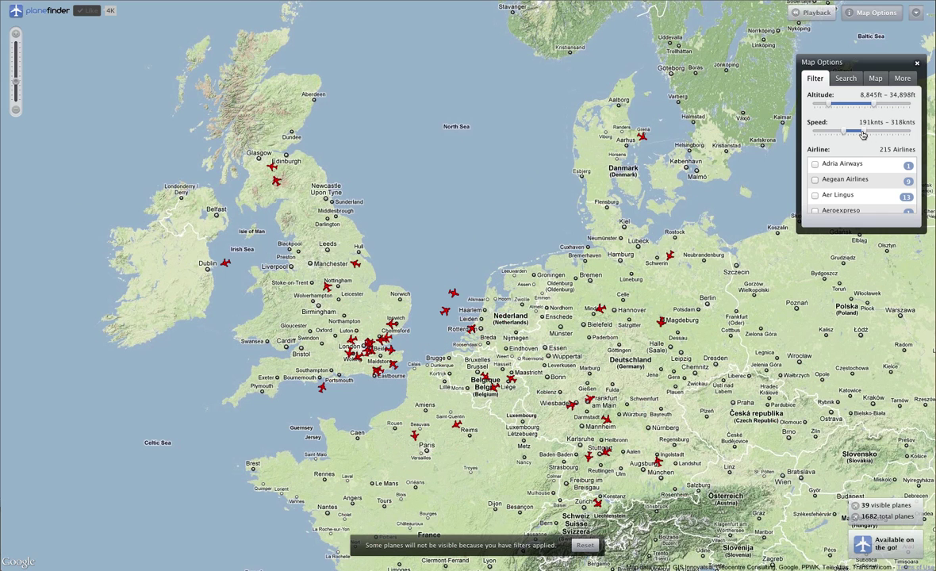
left_click(583, 546)
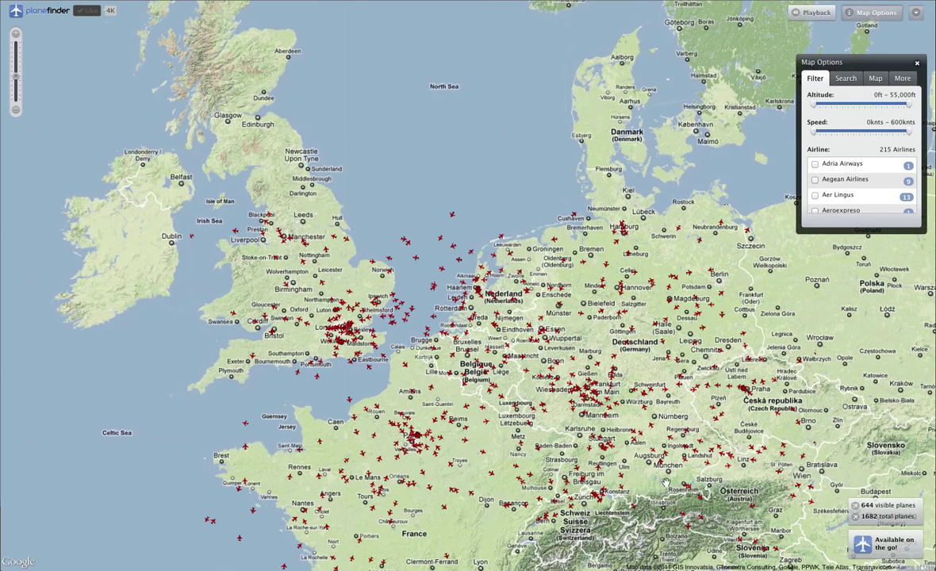
Filter the map to show only British Airways flights.
scroll(847, 195, "down", 5)
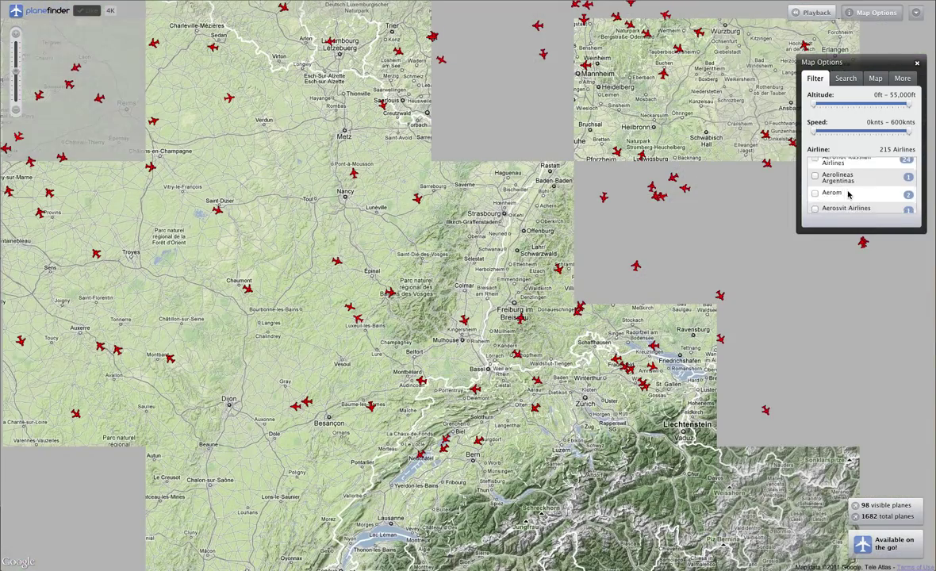
scroll(847, 191, "down", 10)
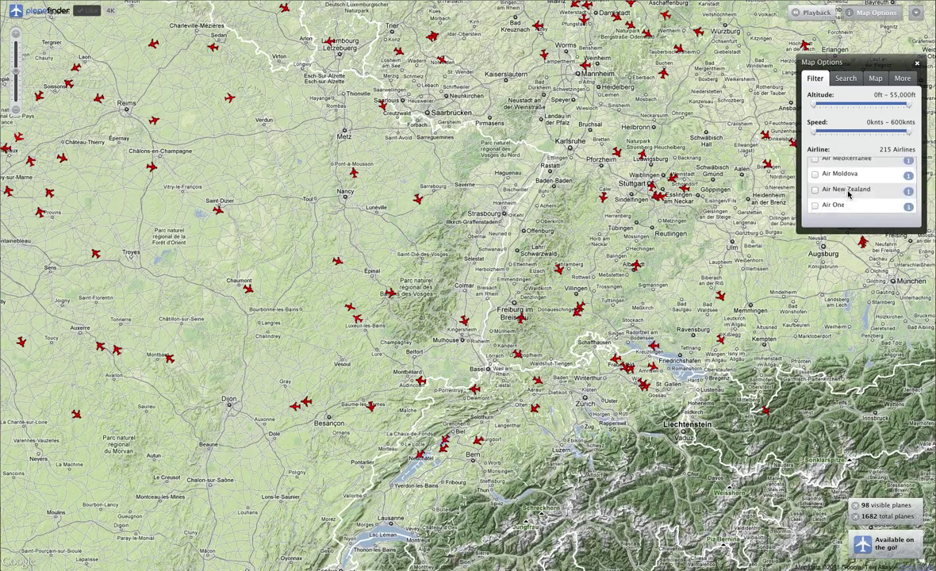
scroll(847, 192, "down", 10)
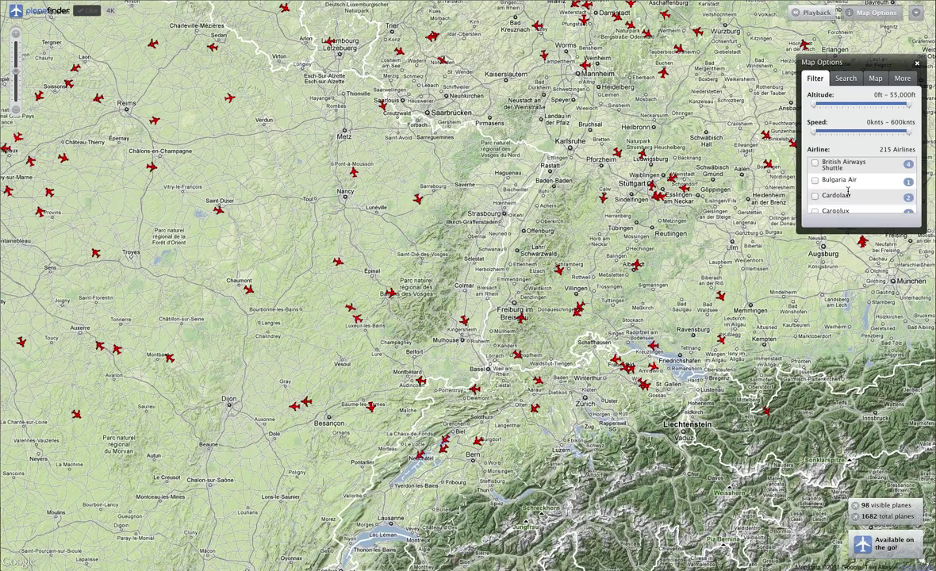
left_click(815, 164)
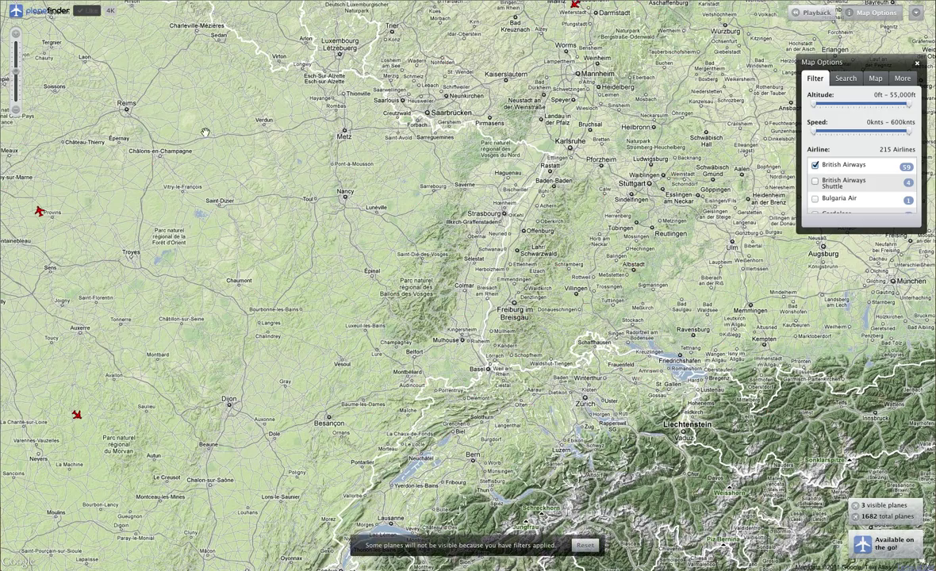
Zoom out over Britain and France and open details of BAW770, BAW822 and BAW503.
left_click(13, 115)
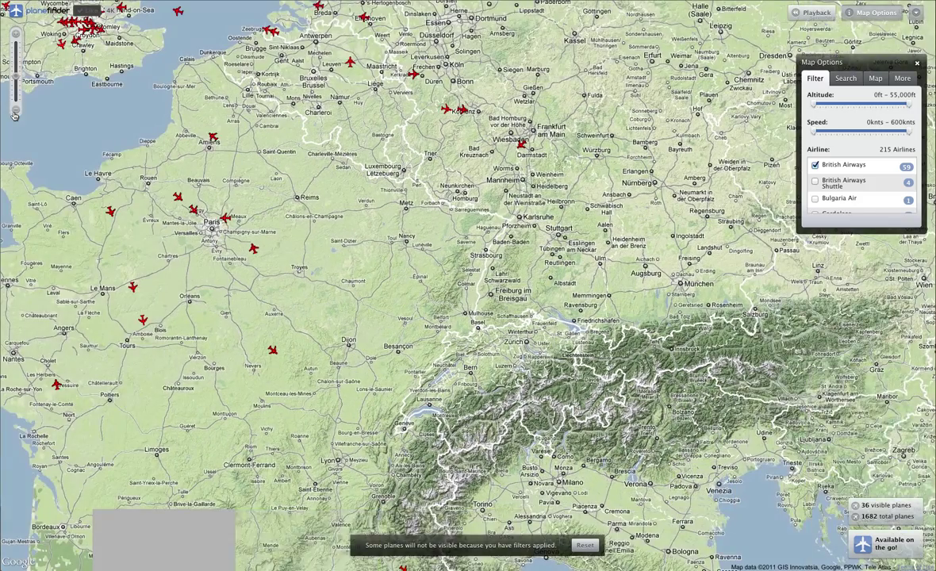
left_click(14, 115)
left_click_drag(252, 144, 343, 216)
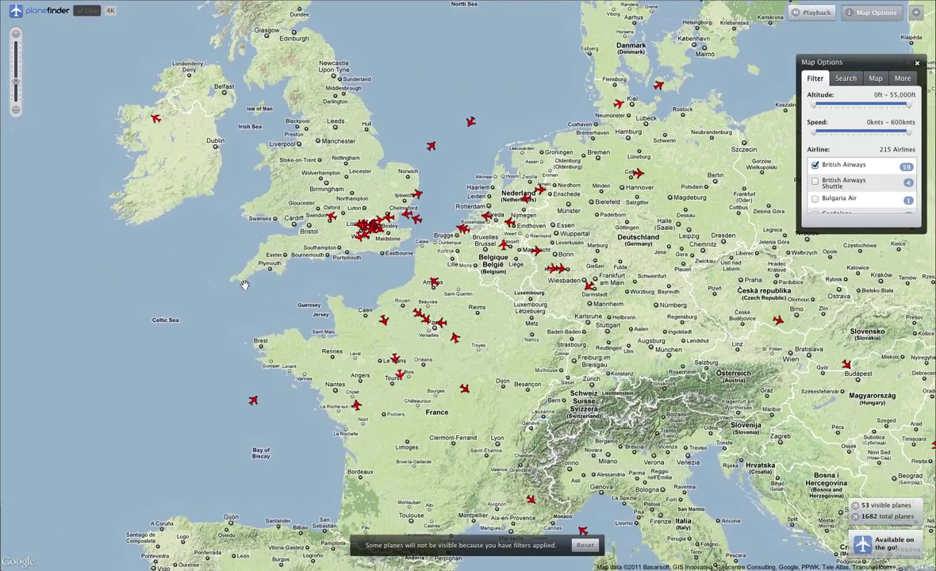
left_click(332, 219)
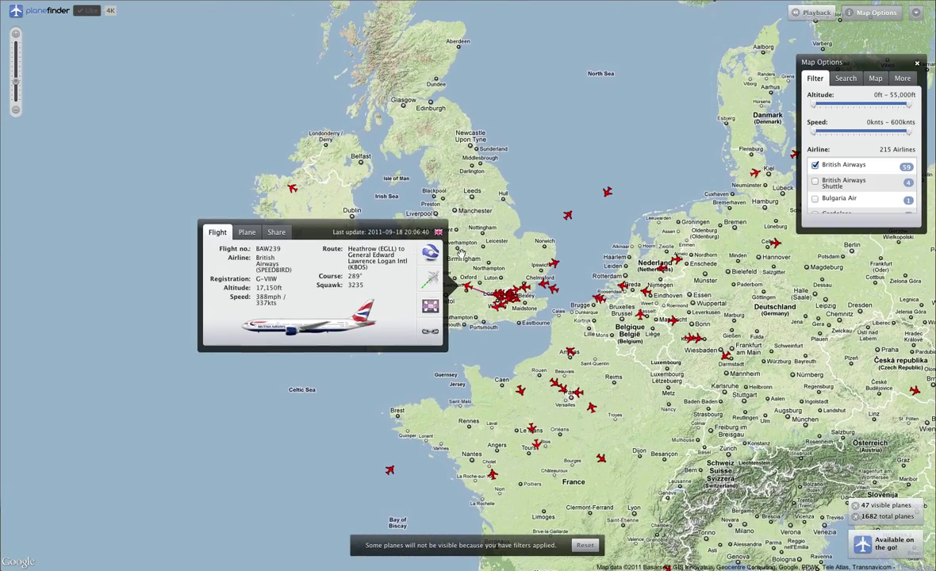
left_click(567, 216)
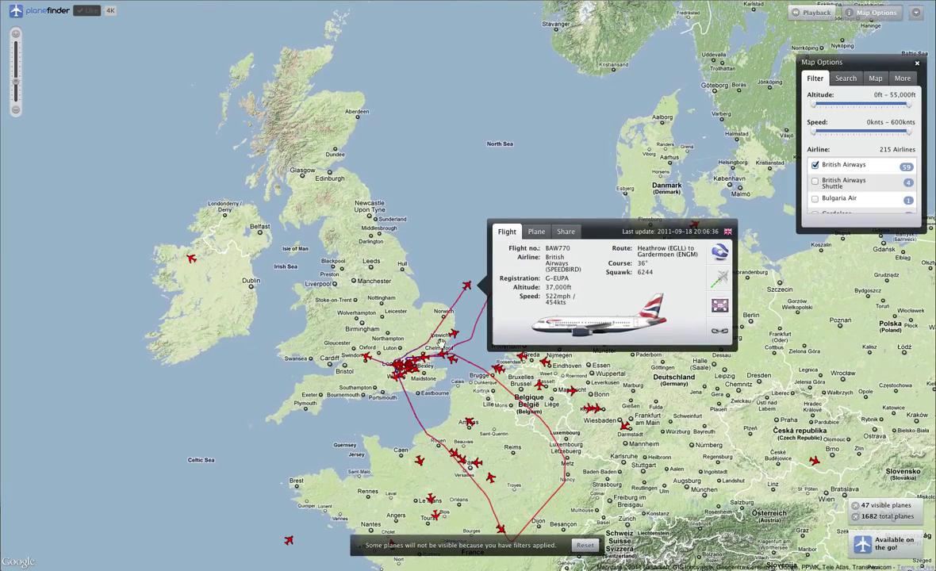
left_click(453, 336)
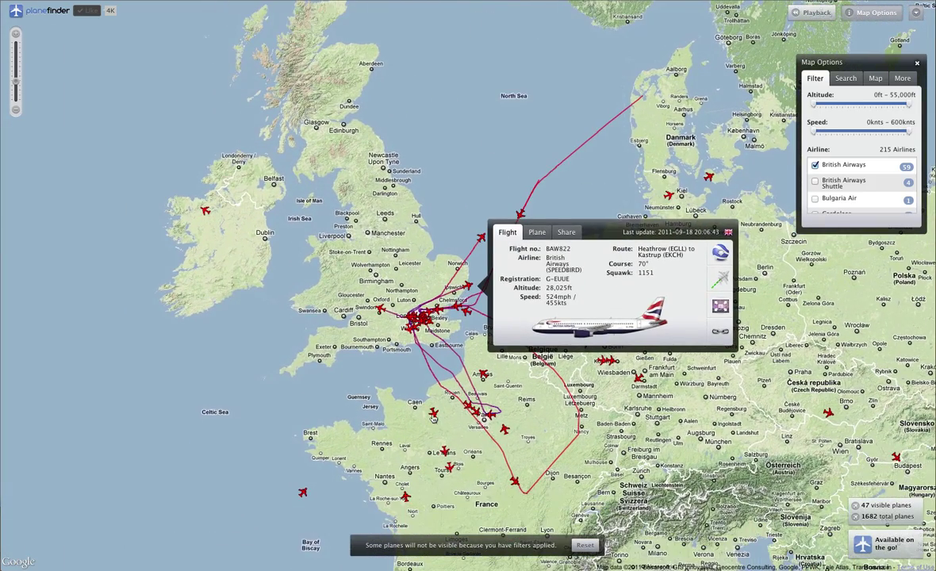
left_click(302, 491)
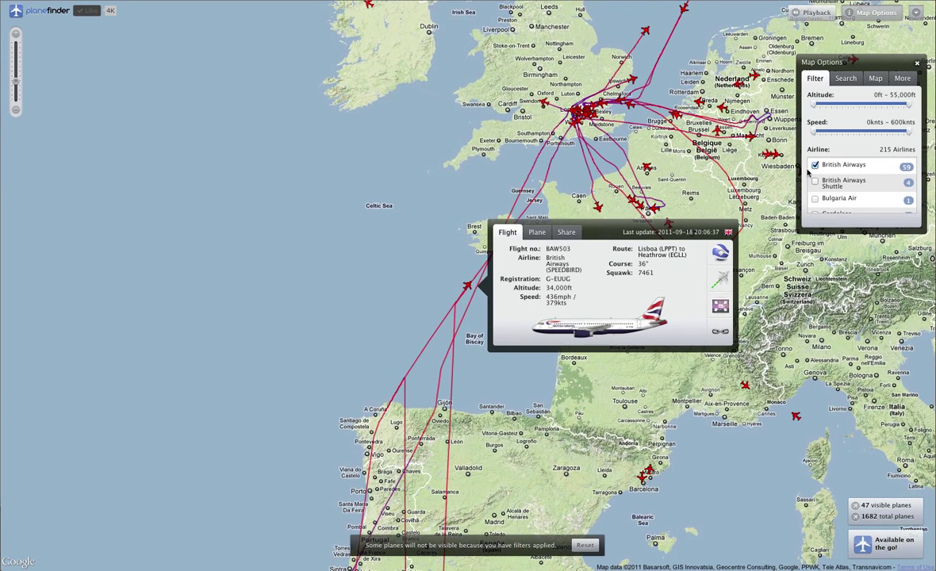
Hide all flight paths and close the BAW503 flight details.
left_click(877, 80)
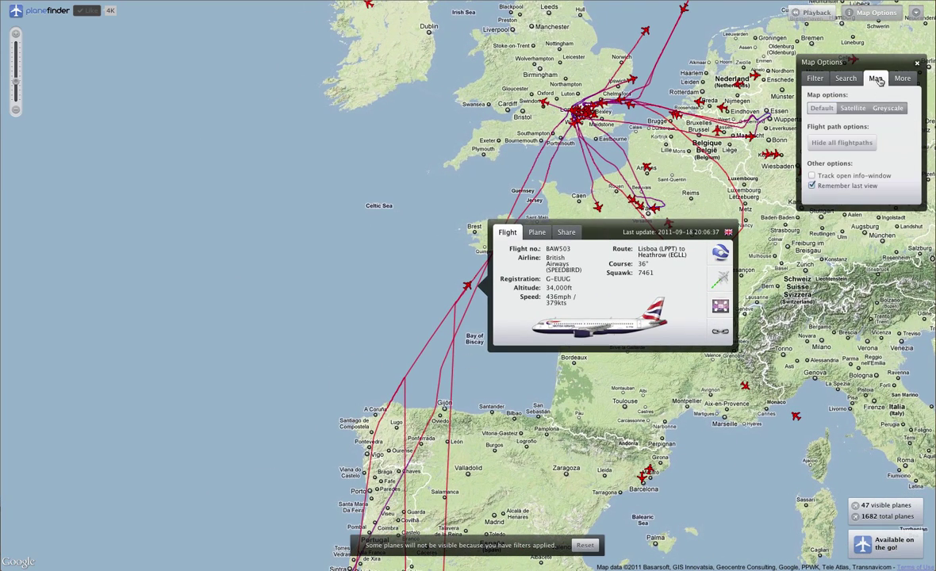
left_click(846, 146)
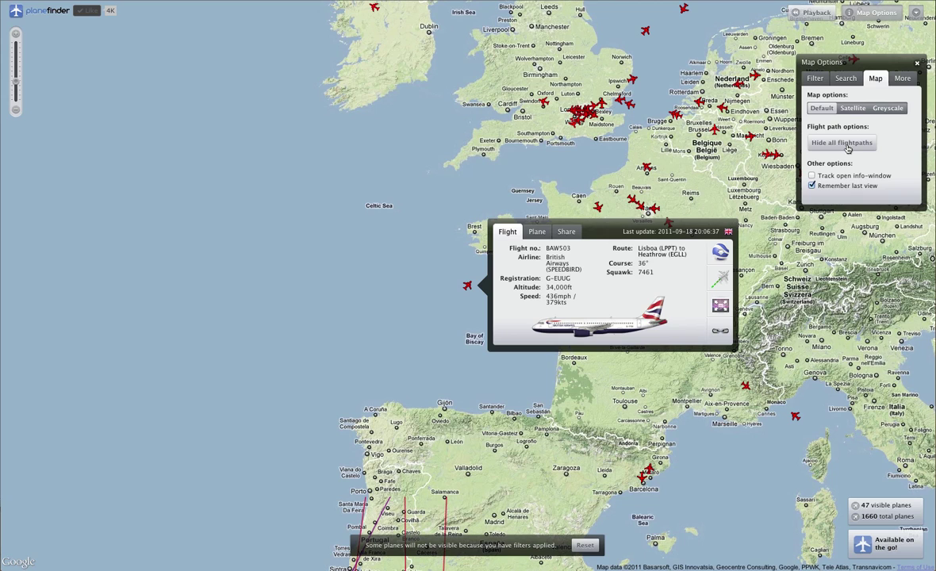
left_click(456, 178)
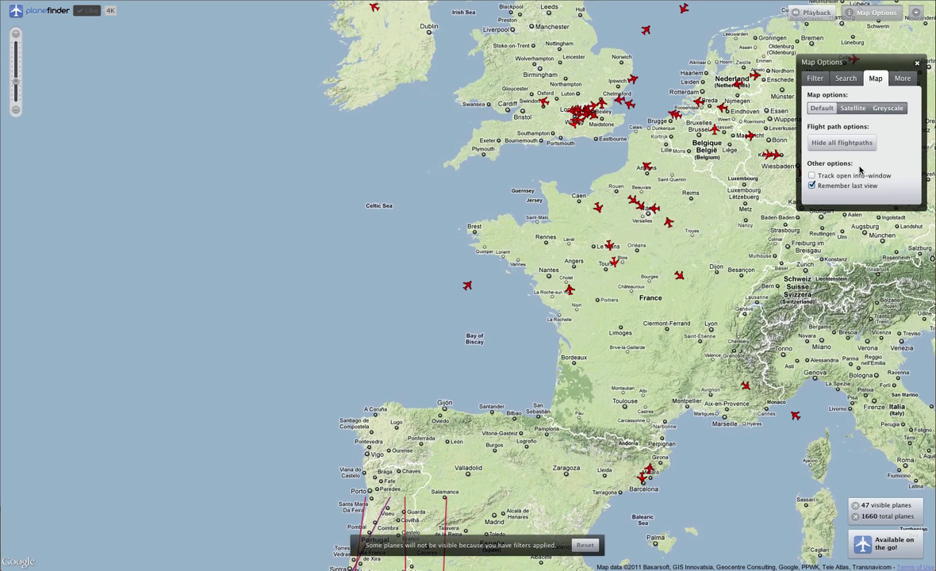
Set the Greyscale map style, clear the airline filter, recentre on France and England, close options.
left_click(848, 112)
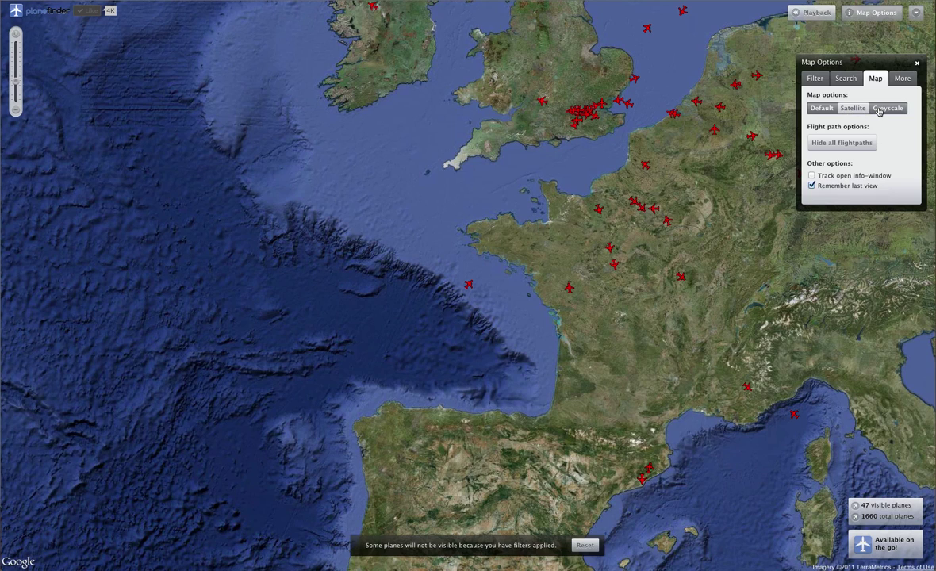
left_click(878, 111)
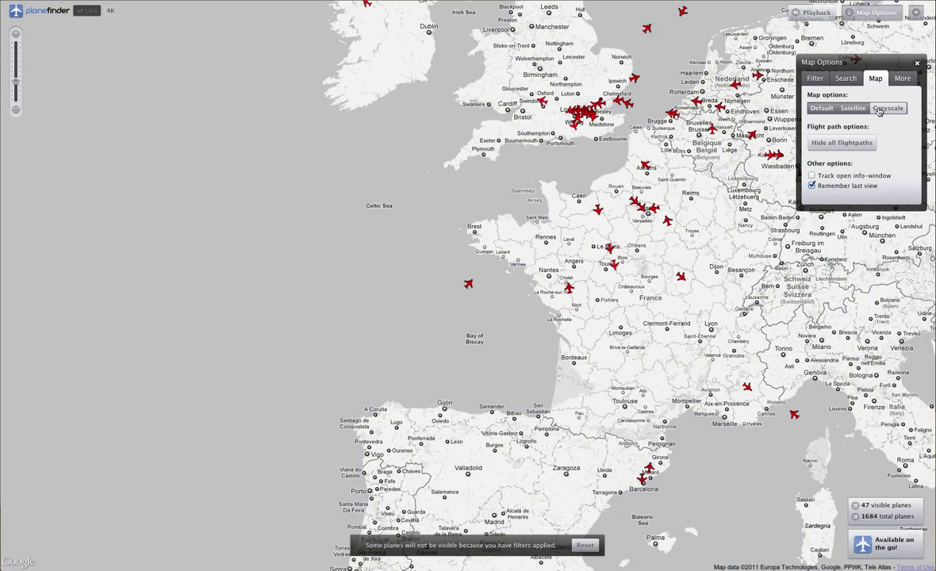
left_click(589, 549)
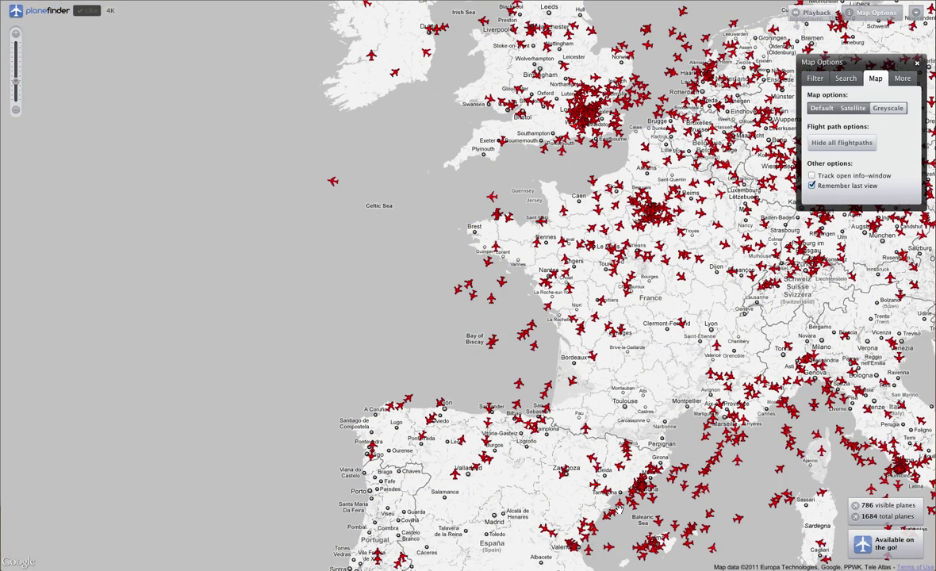
left_click_drag(371, 245, 357, 253)
left_click_drag(490, 172, 355, 221)
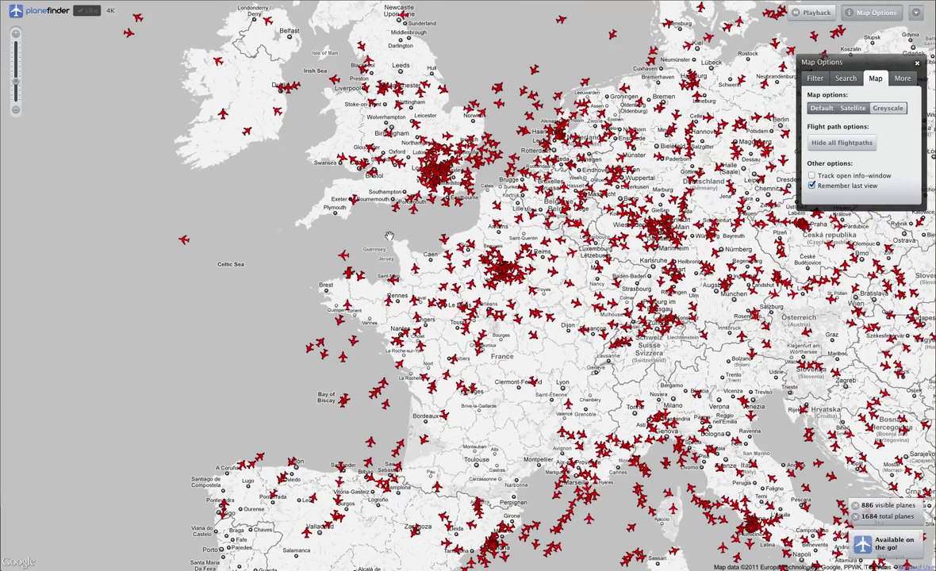
scroll(387, 238, "up", 1)
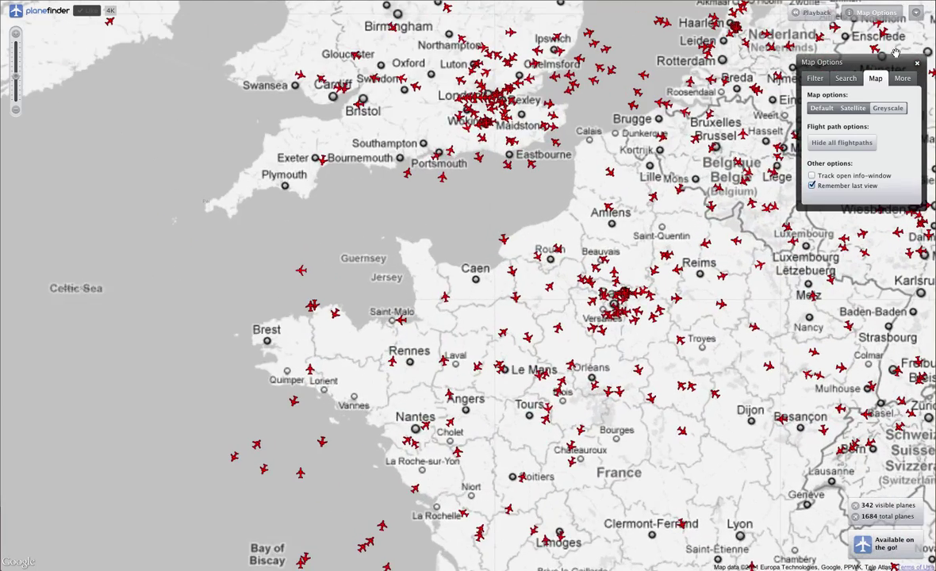
left_click(918, 65)
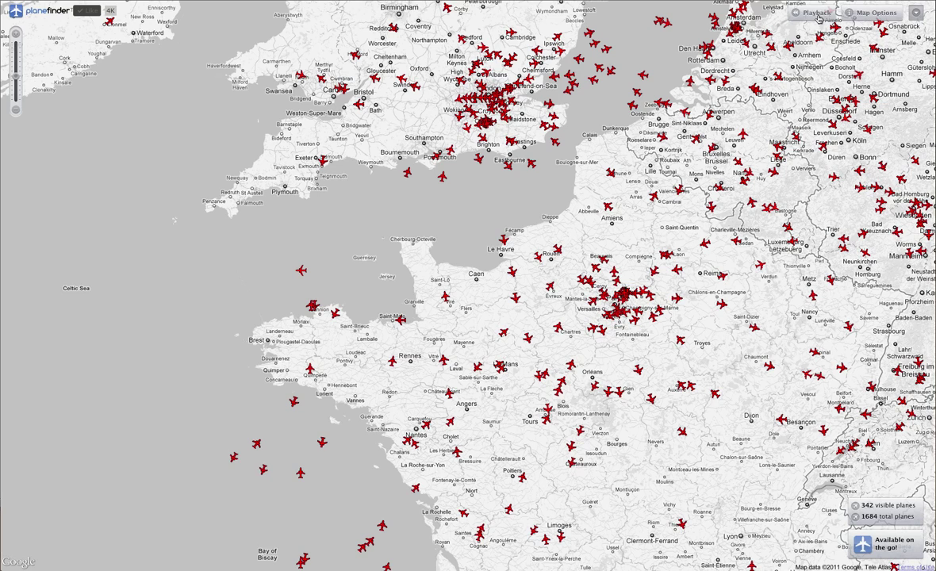
Start historical playback of flights from 16/09/2011 at 09:00.
left_click(817, 13)
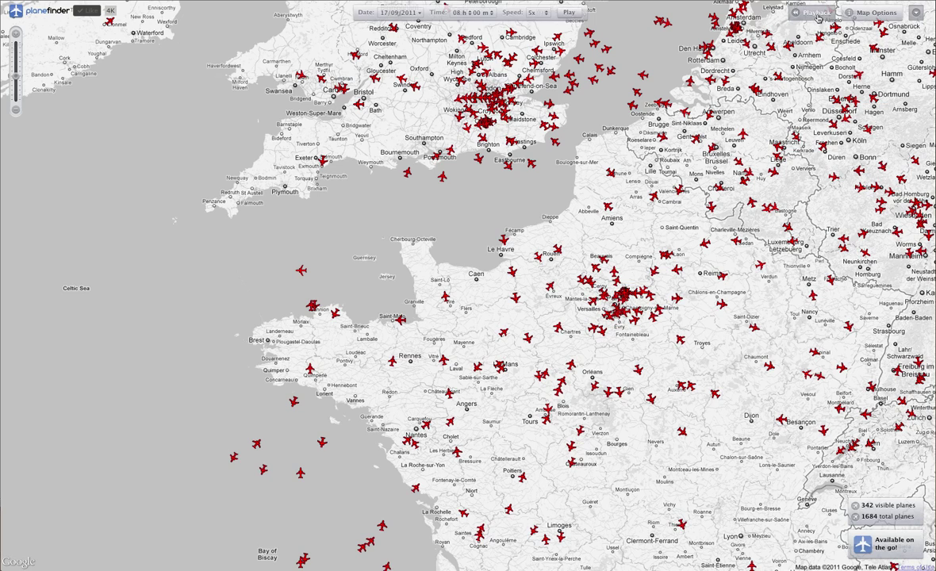
left_click(422, 13)
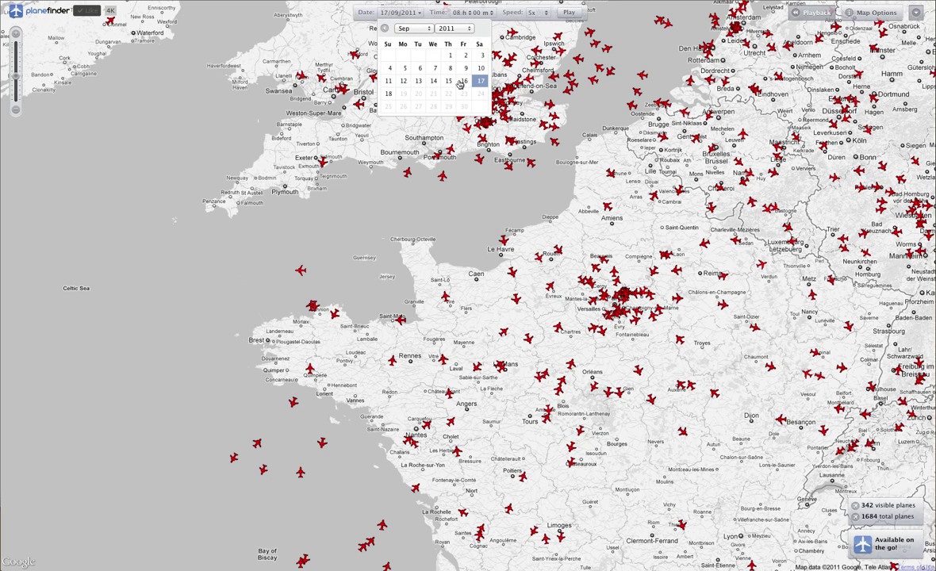
left_click(464, 81)
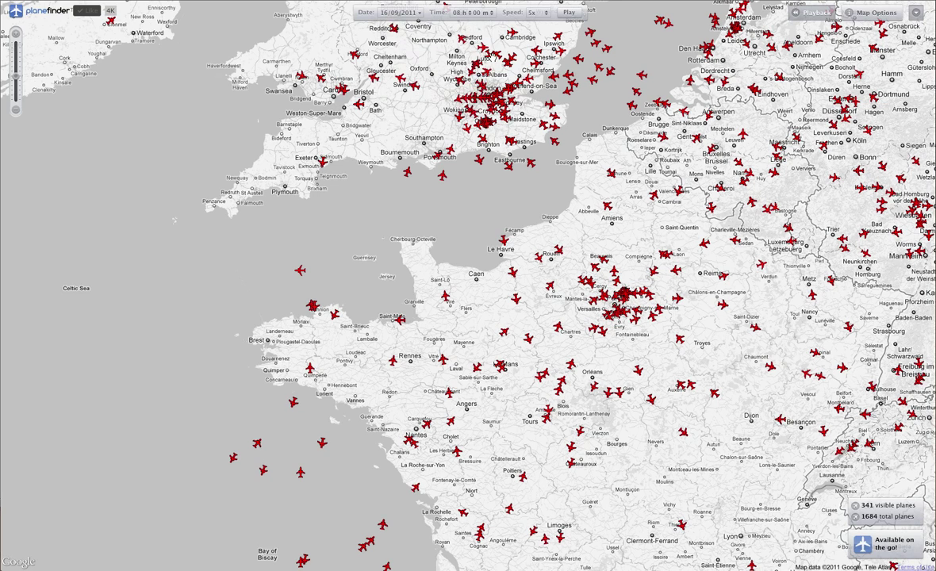
left_click(459, 13)
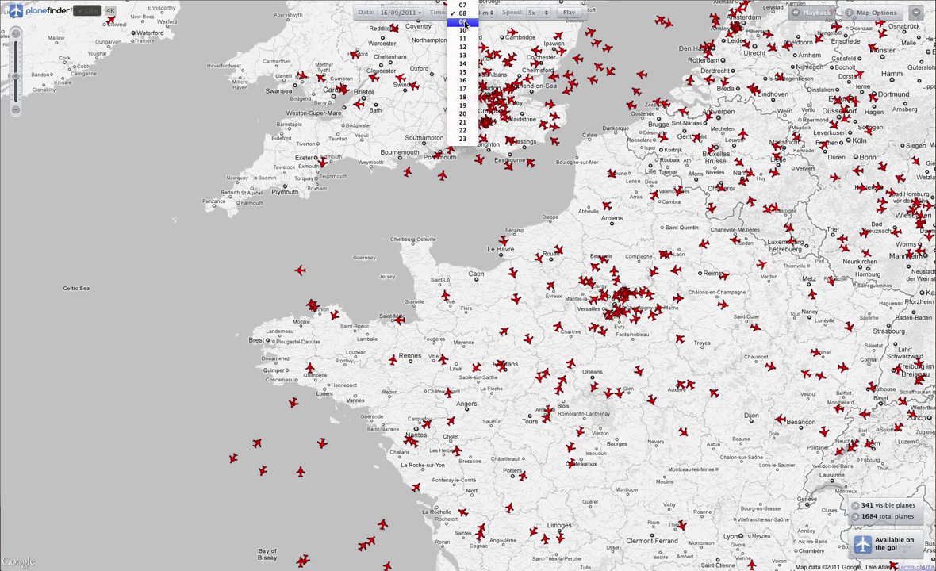
left_click(464, 22)
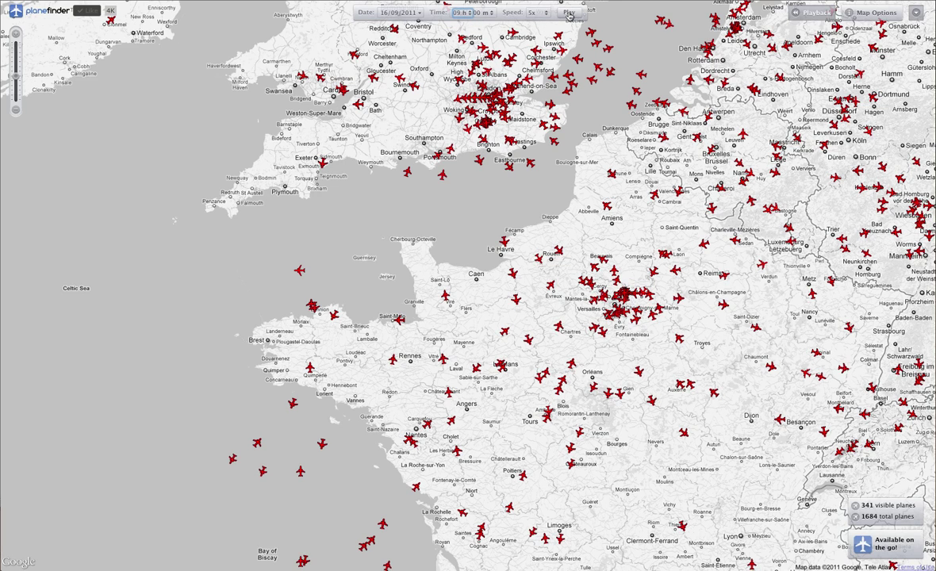
left_click(567, 14)
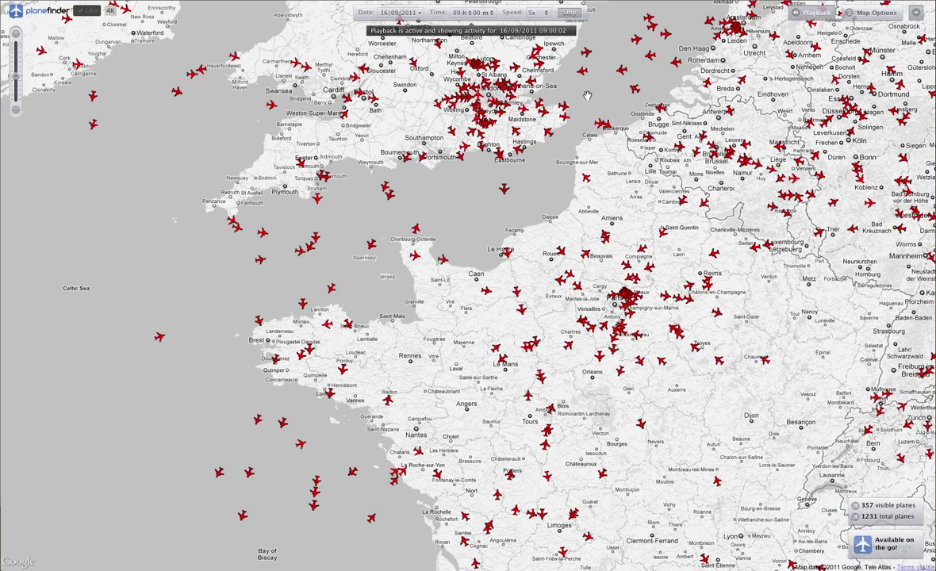
Raise the playback speed to 120x, then stop the replay.
left_click(547, 13)
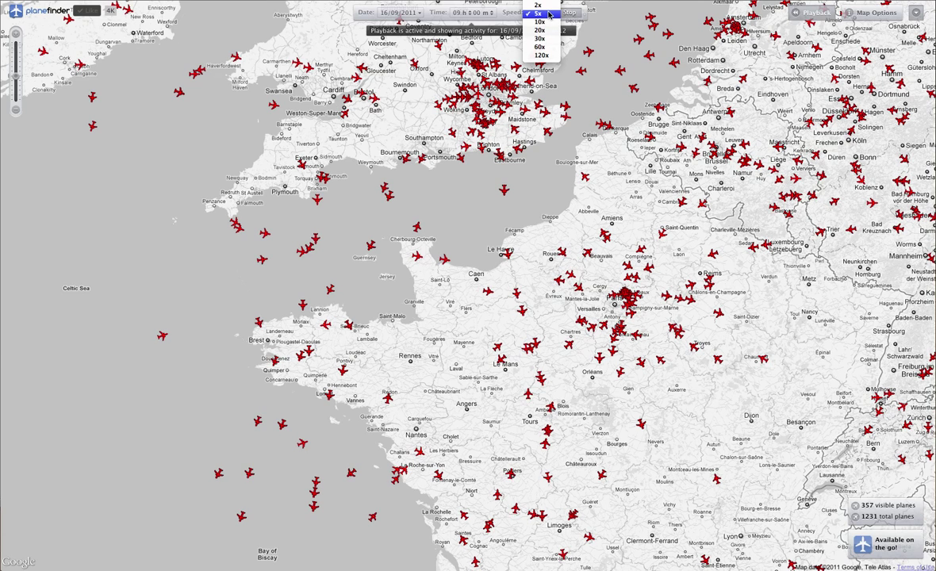
left_click(546, 36)
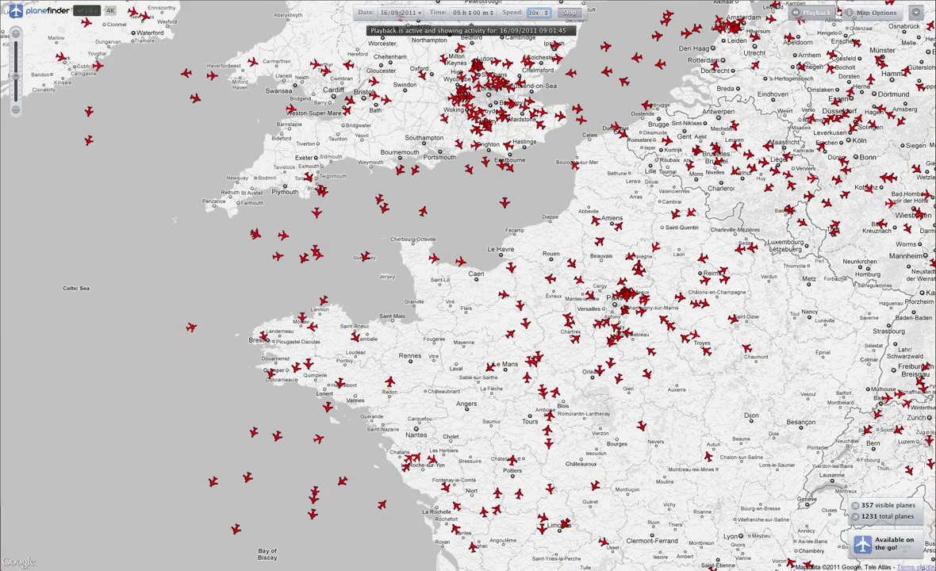
left_click(14, 110)
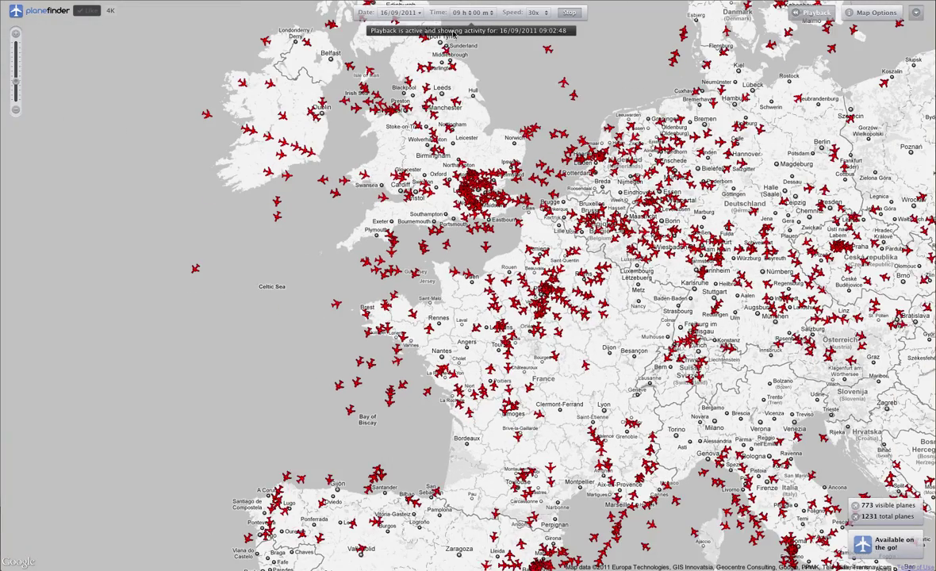
left_click(537, 13)
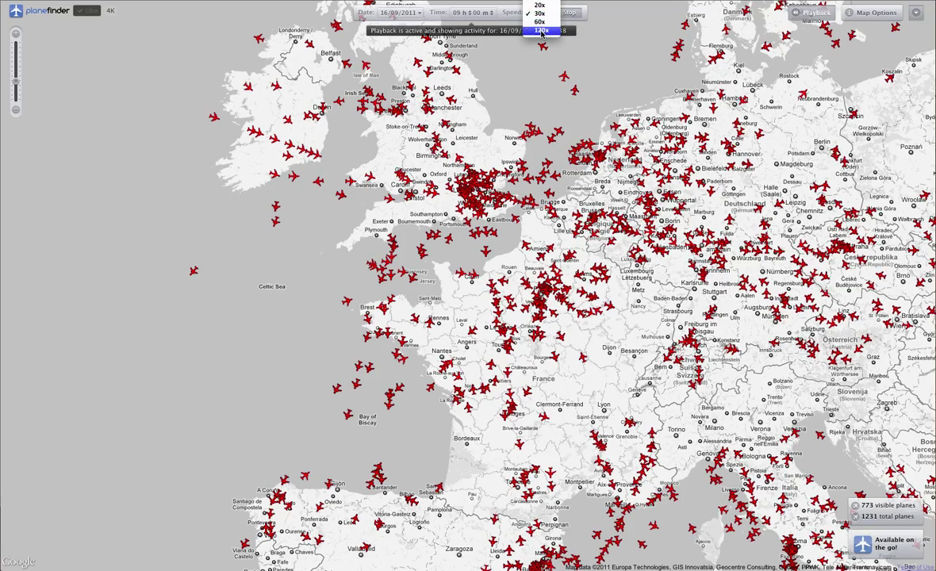
left_click(545, 30)
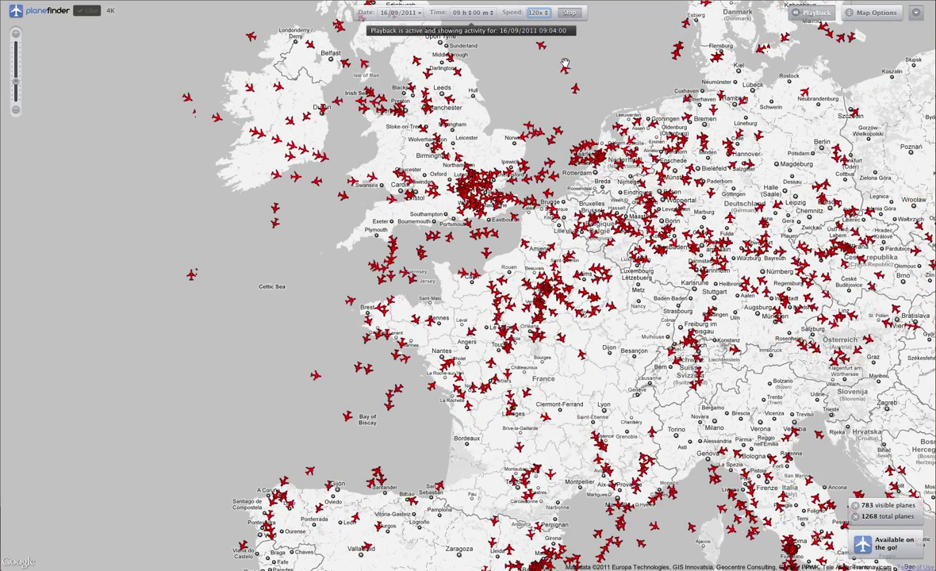
left_click(571, 13)
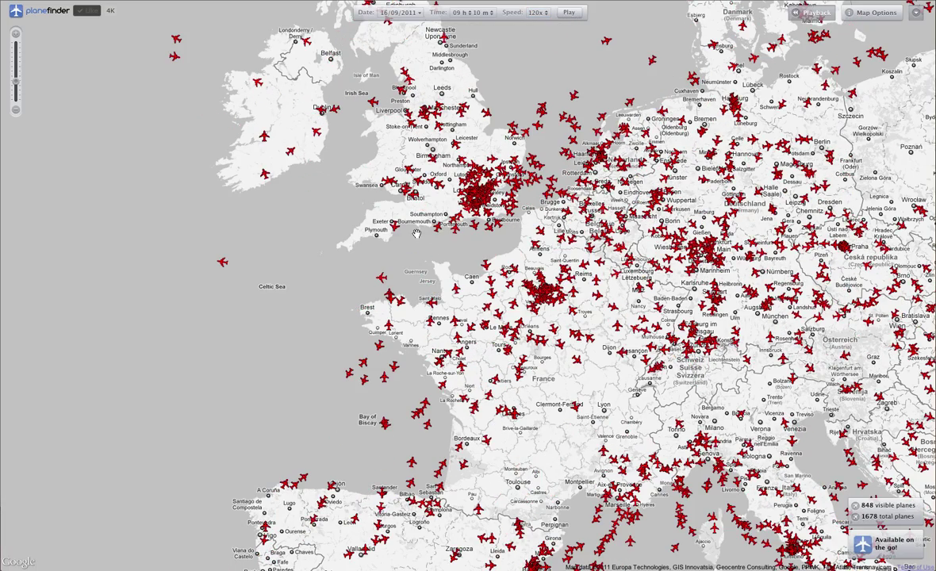
scroll(368, 178, "up", 1)
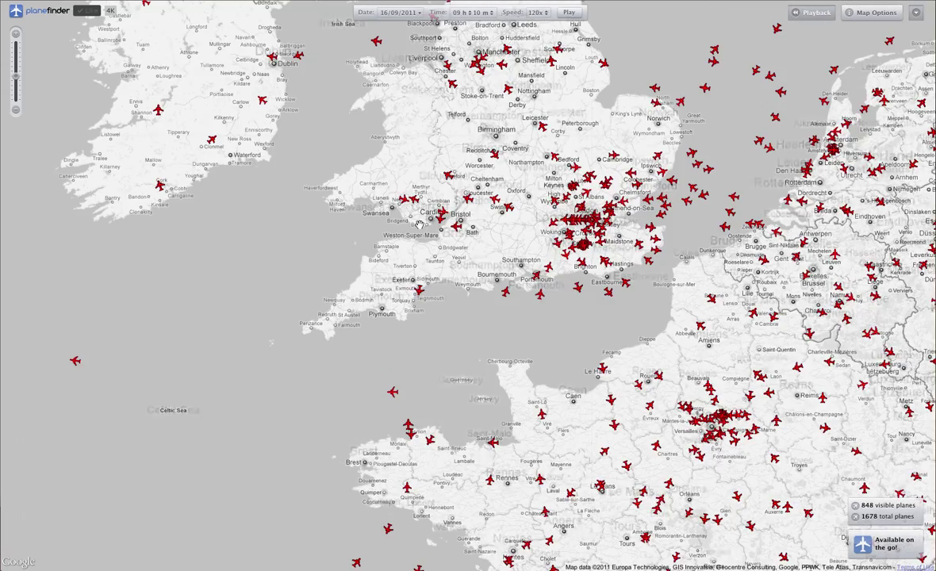
Zoom in on southern England and open the details of Aer Lingus flight EIN177.
double_click(515, 228)
left_click(451, 244)
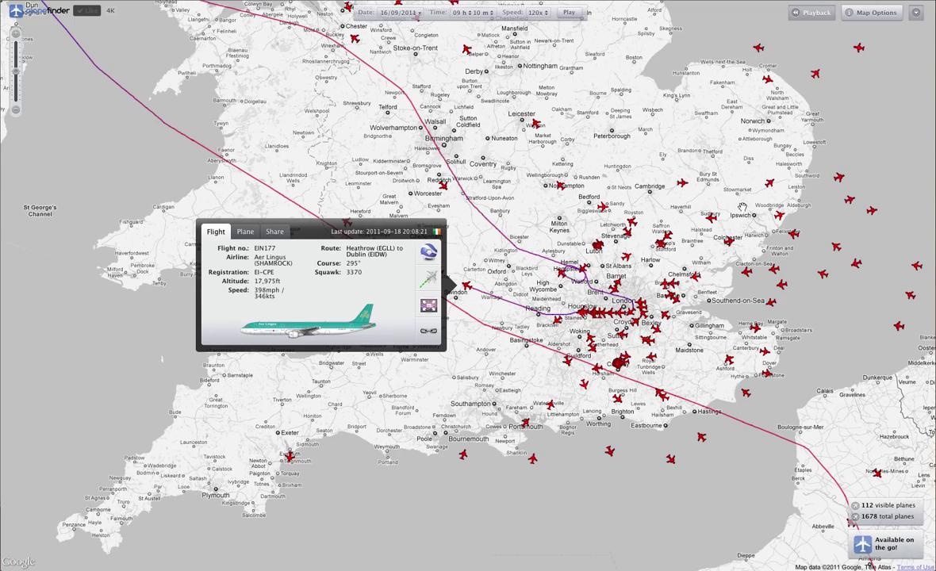
scroll(630, 257, "up", 2)
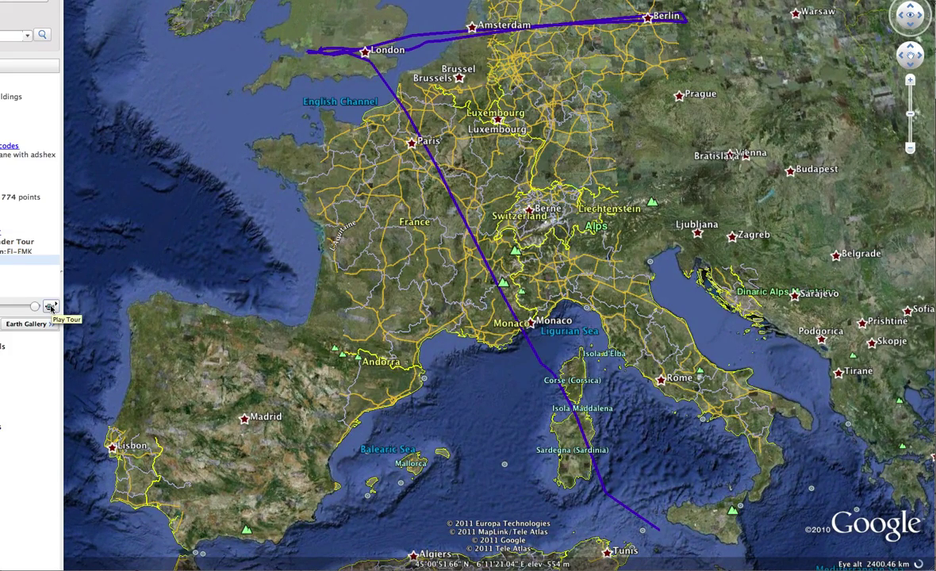
Play the PlaneFinder Tour in Google Earth.
left_click(49, 307)
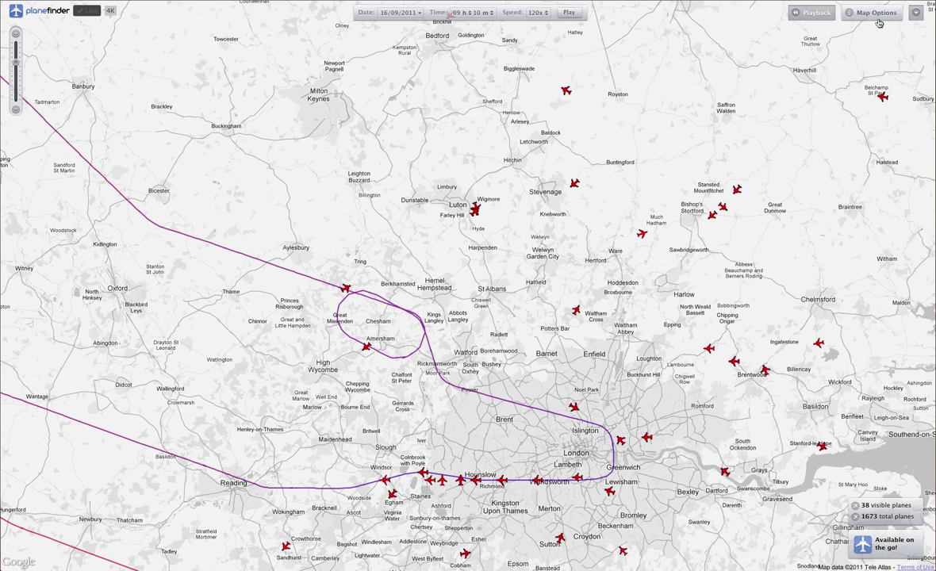
View the map's Link and Embed codes under More, close the panel, and show the navigation bar.
left_click(878, 18)
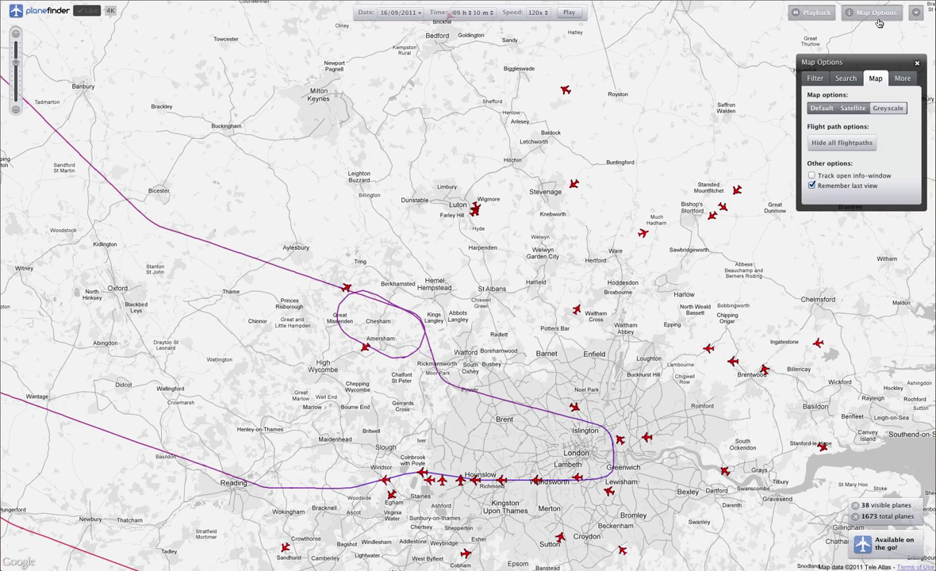
left_click(903, 78)
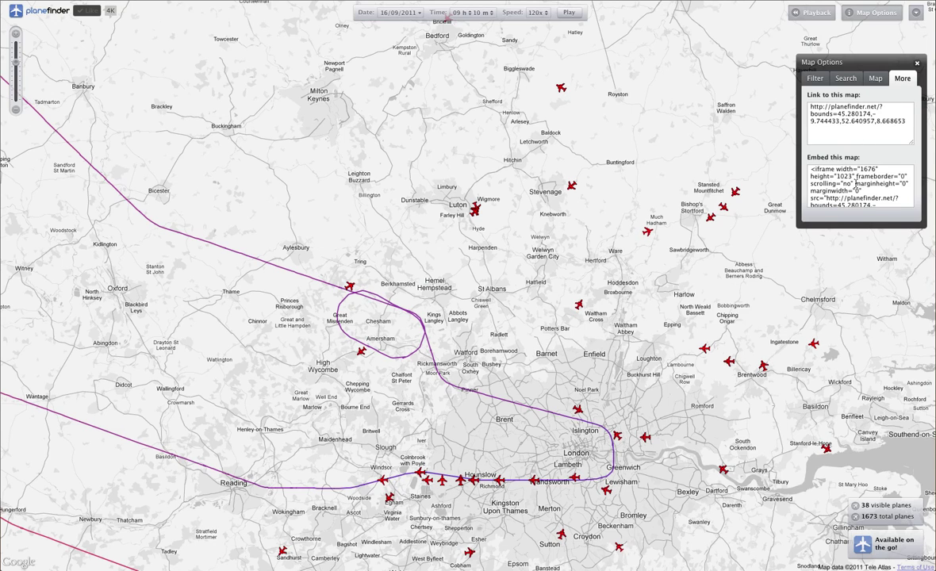
left_click(916, 65)
left_click(918, 16)
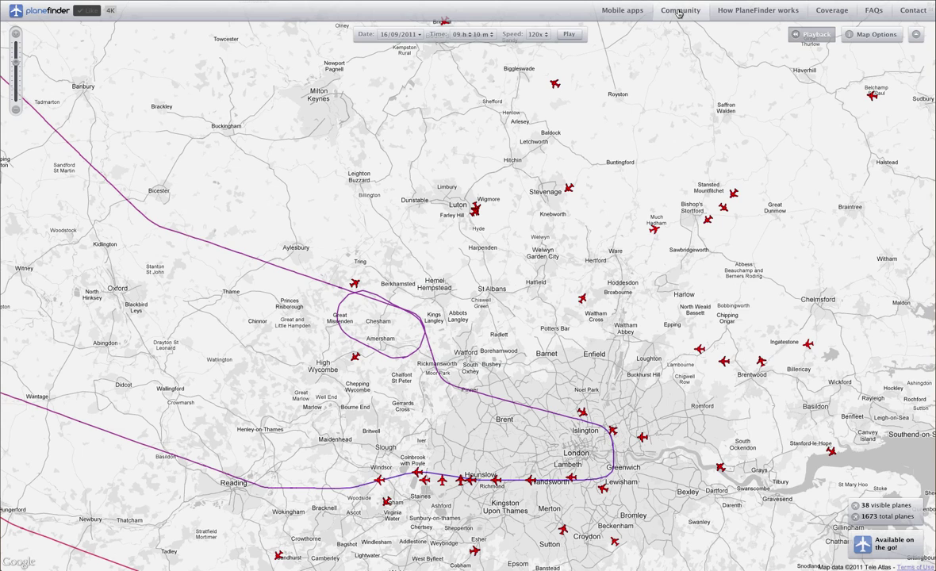
Browse the Community page, then return to the live map via the planefinder logo.
left_click(680, 11)
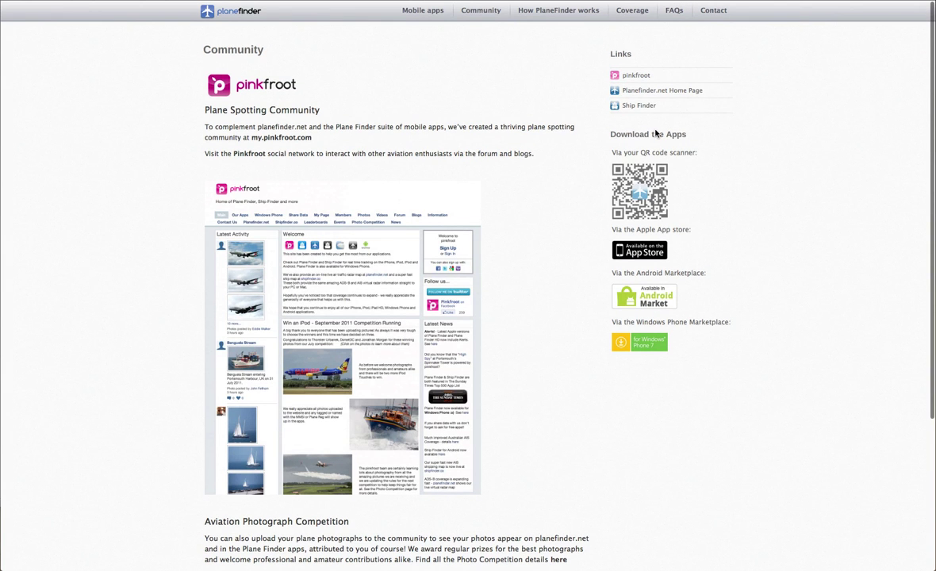
scroll(548, 183, "down", 1)
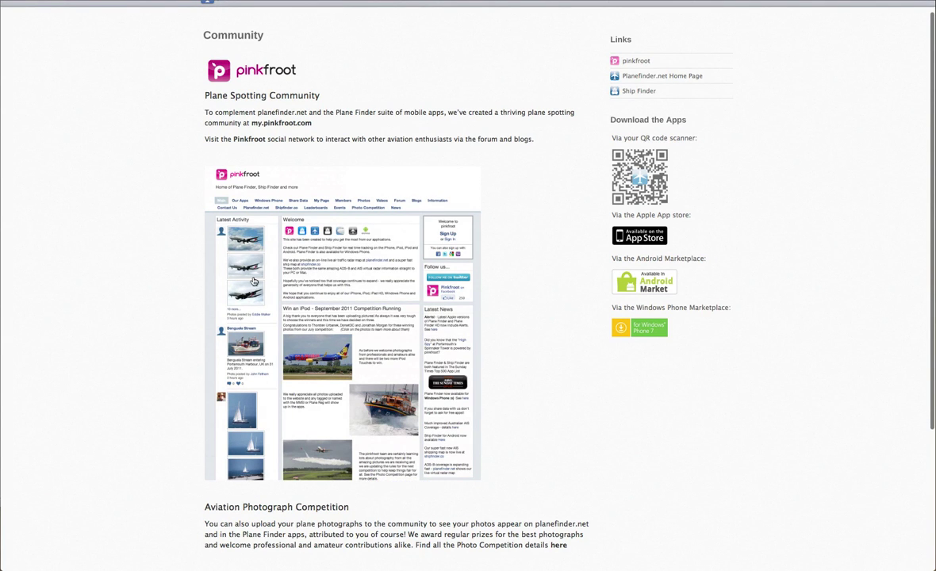
scroll(212, 12, "up", 1)
left_click(233, 11)
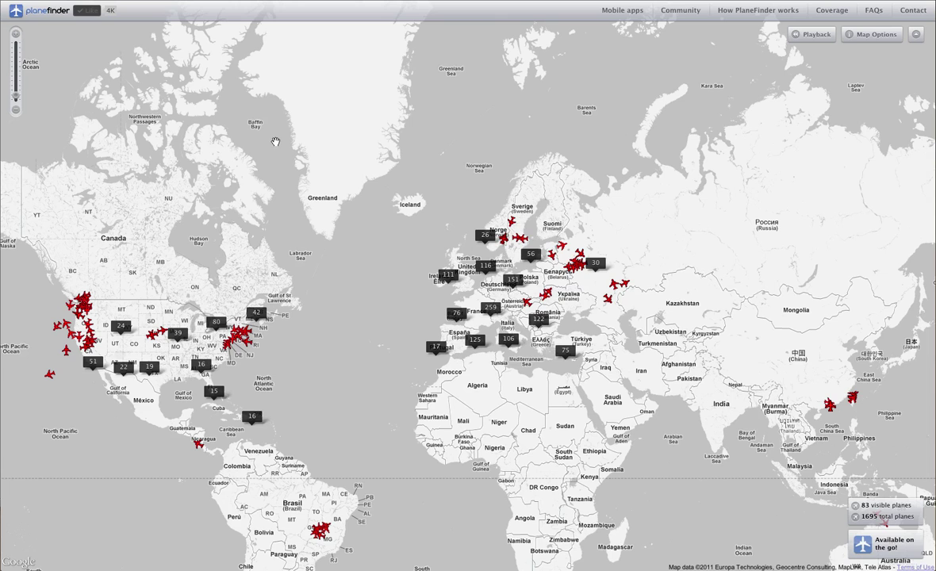